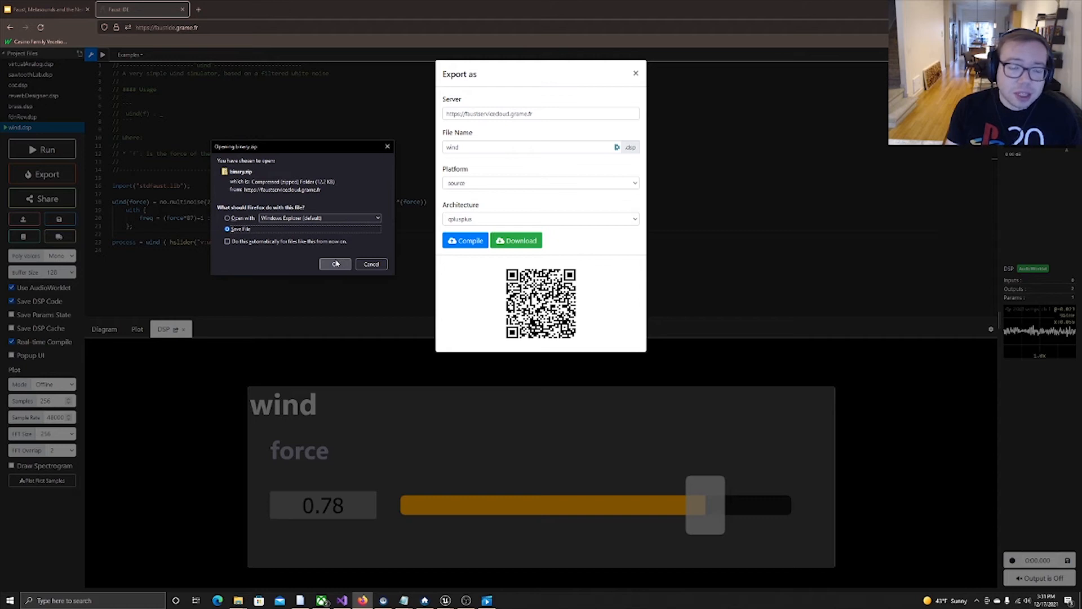
Save the exported Faust source zip, extract it to the binary-1 folder in Documents, and copy the extracted folder's path.
left_click(336, 263)
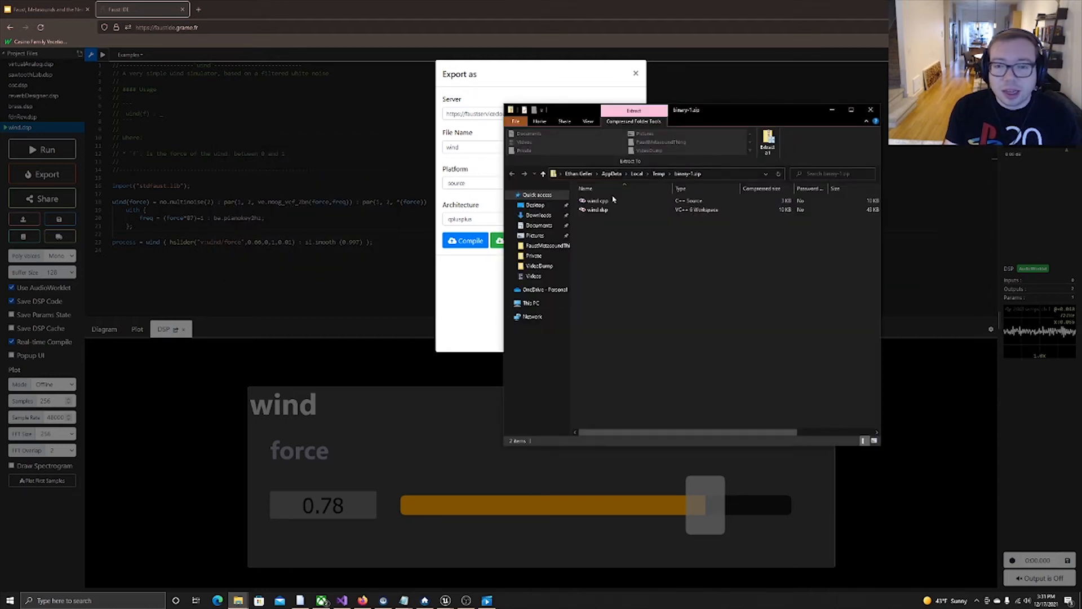
left_click(768, 142)
left_click(617, 382)
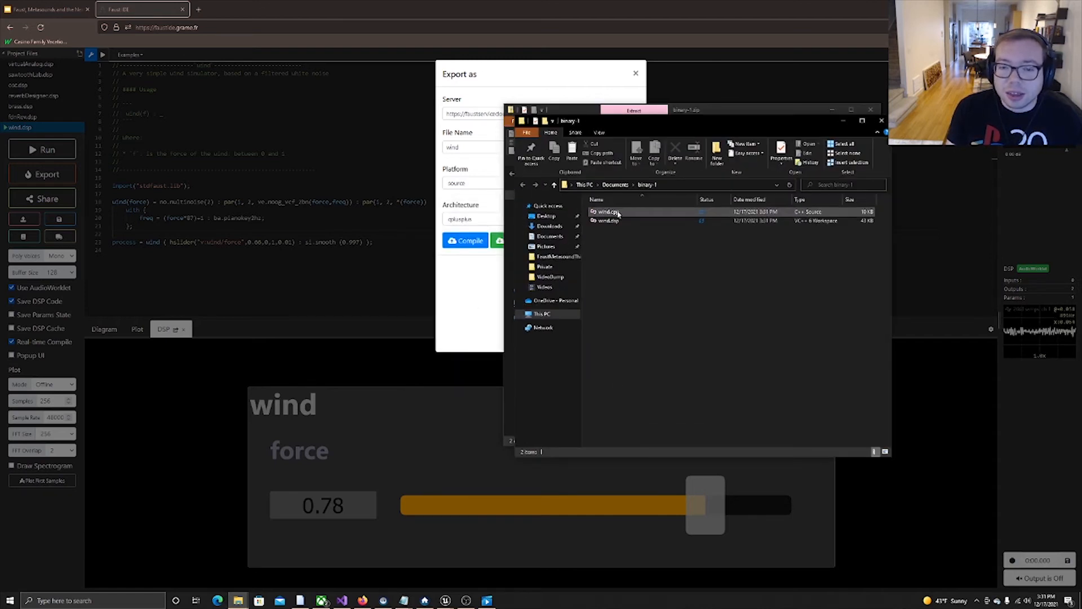
left_click(669, 188)
key("ctrl+c")
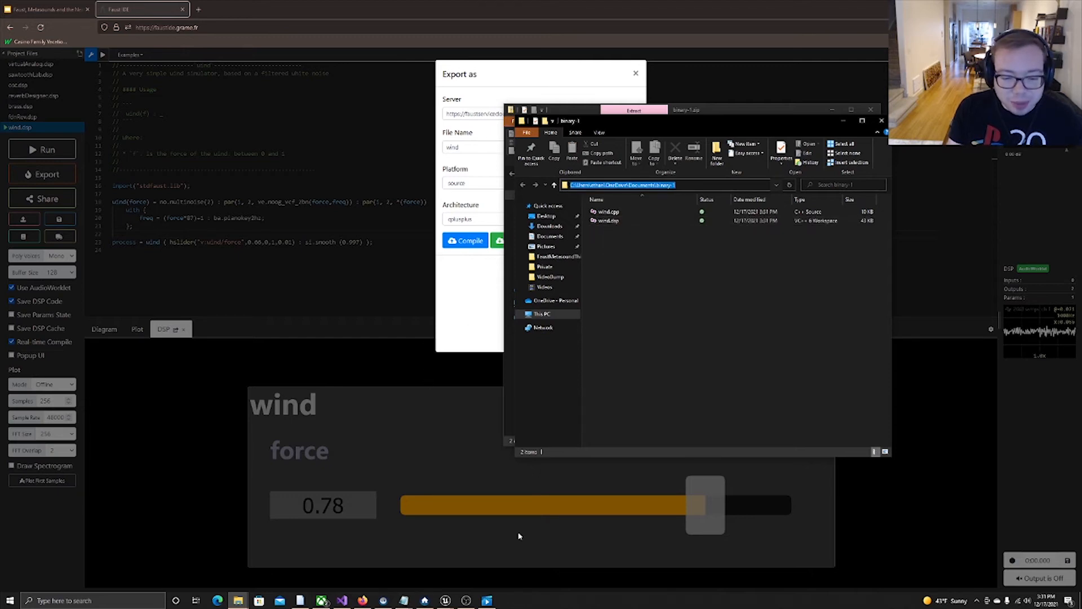
Switch to the Unreal Editor and close the open MetaSound source editor window.
left_click(446, 600)
left_click(385, 570)
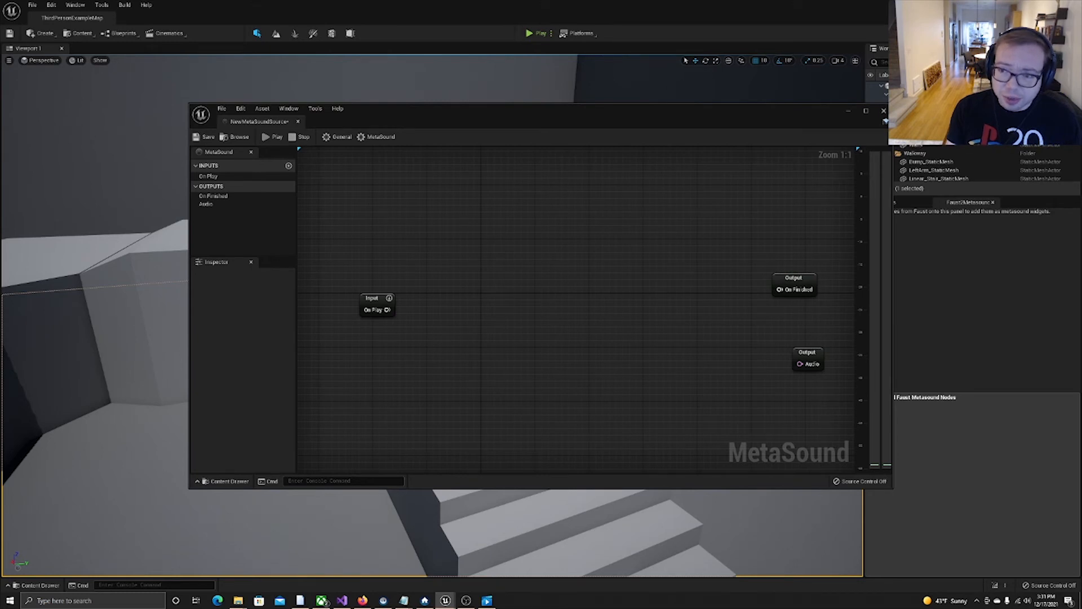
left_click(883, 111)
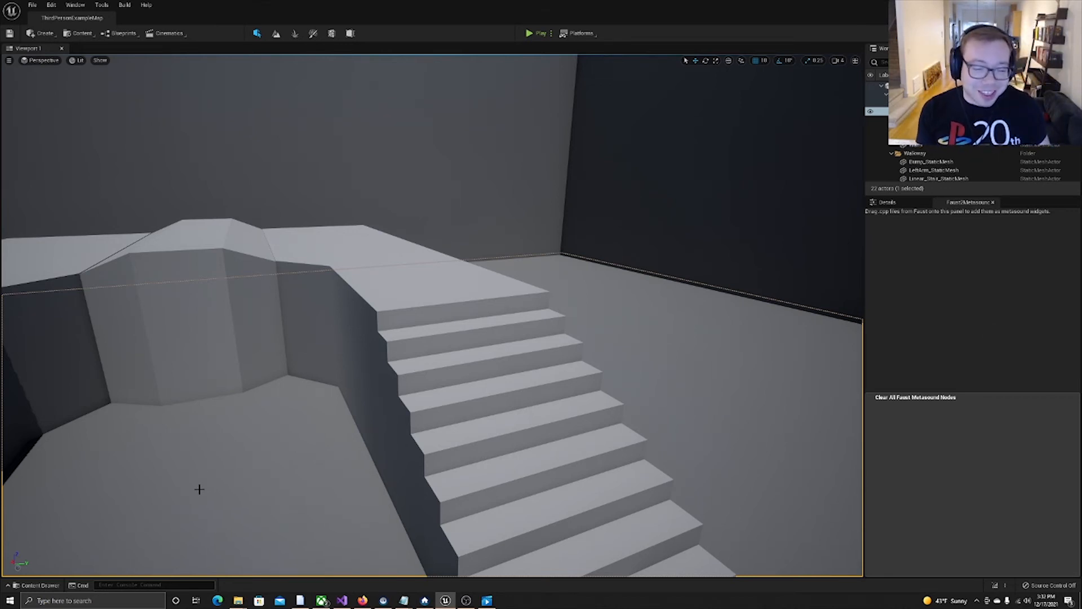
Run the ImportFaust console command on wind.cpp, using the copied binary-1 folder path.
left_click(138, 585)
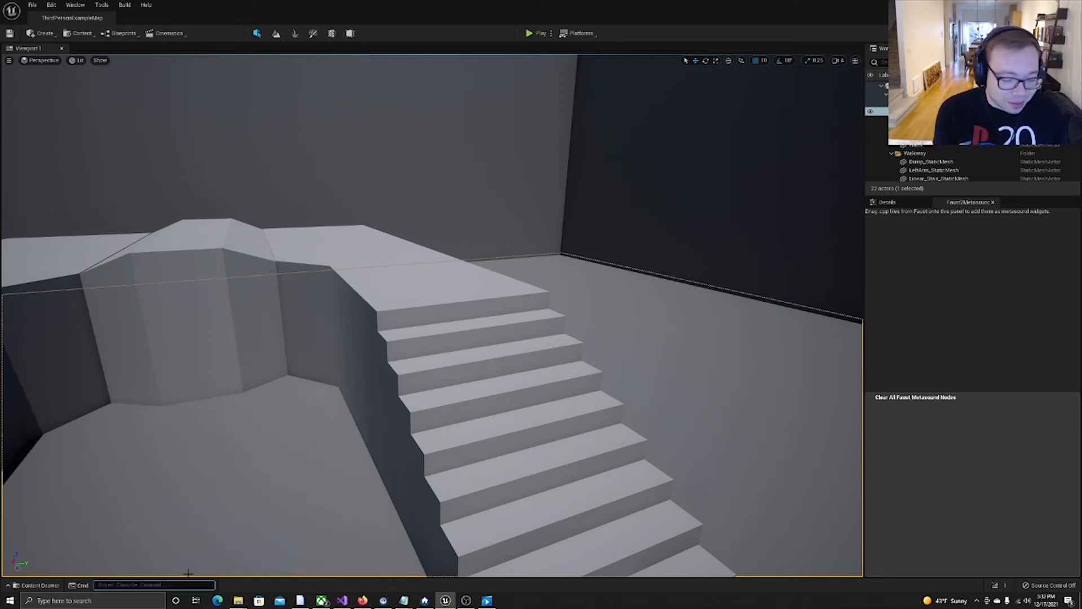
type("Import")
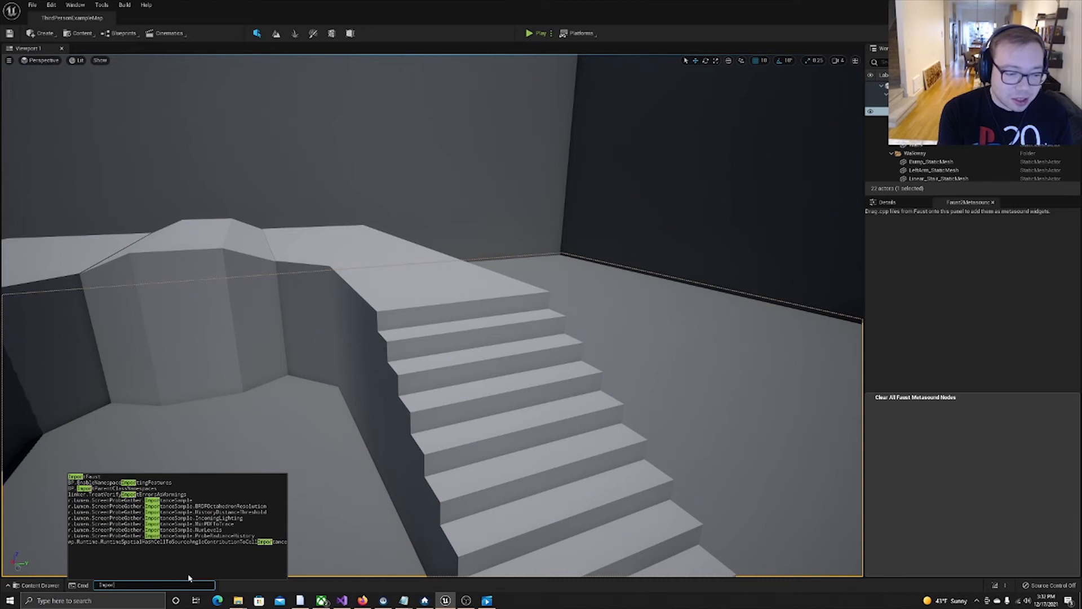
type("F")
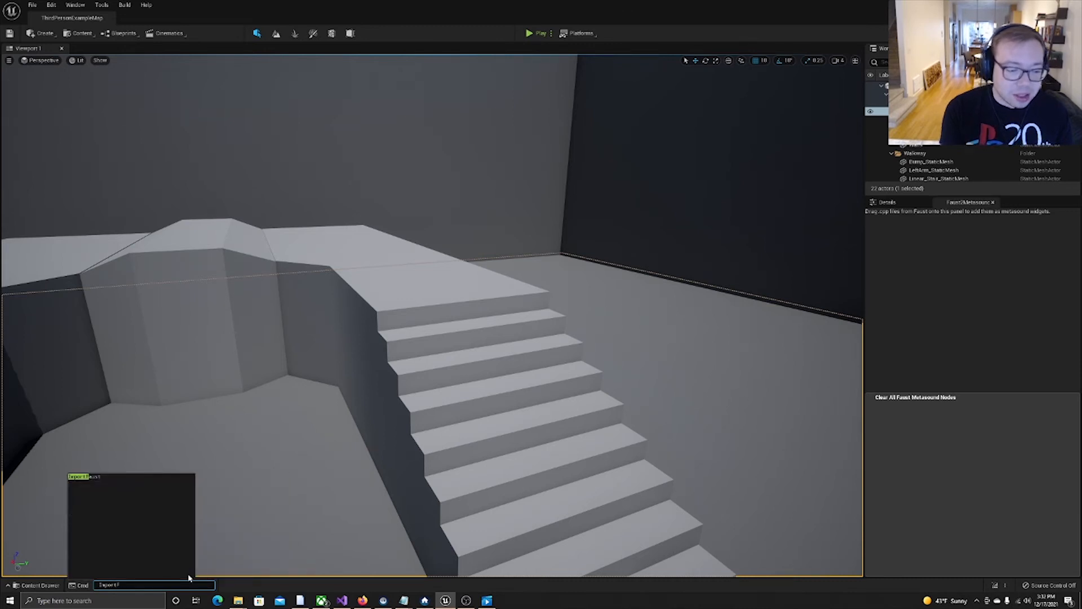
key("Tab")
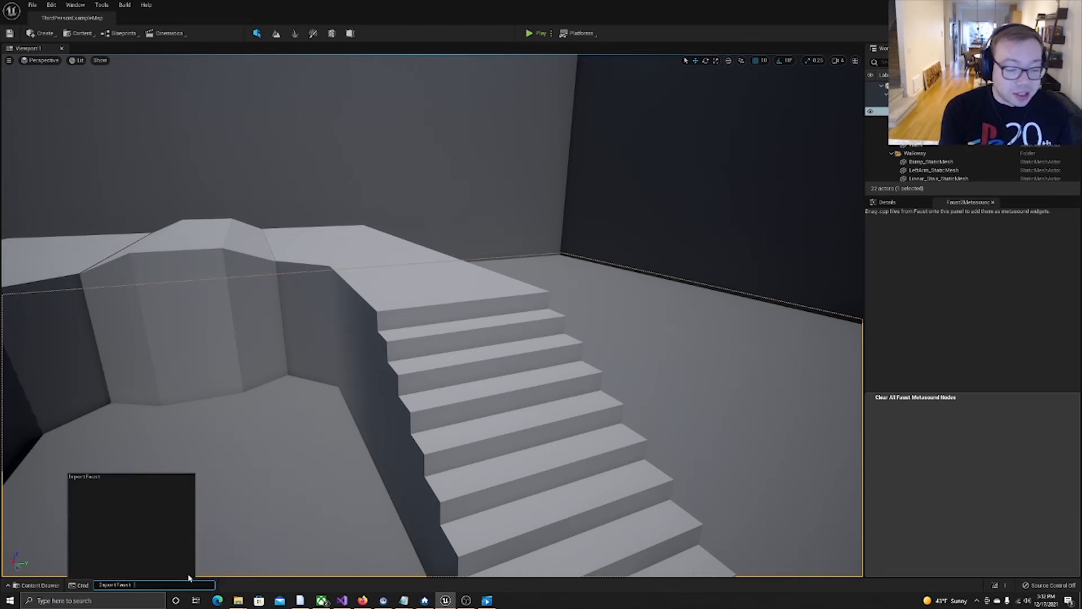
key("ctrl+v")
type("\\")
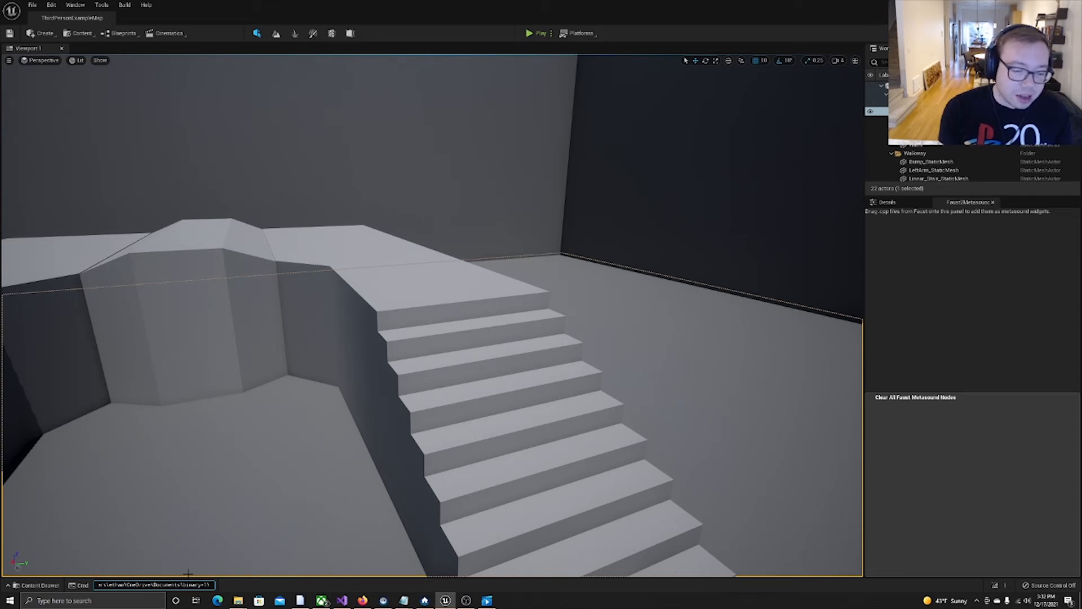
mouse_move(237, 602)
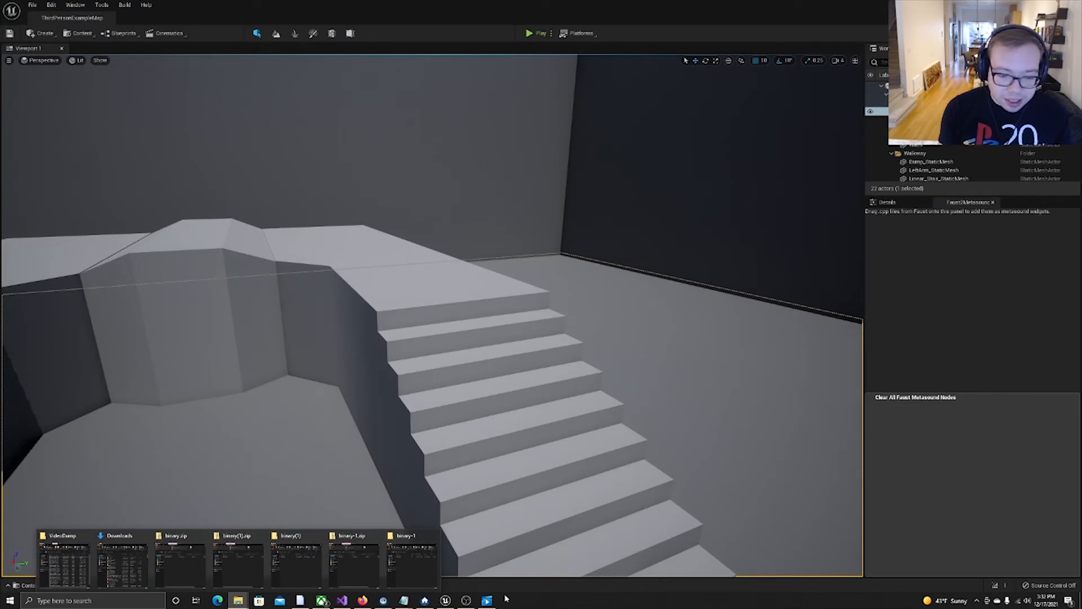
left_click(477, 587)
left_click(211, 583)
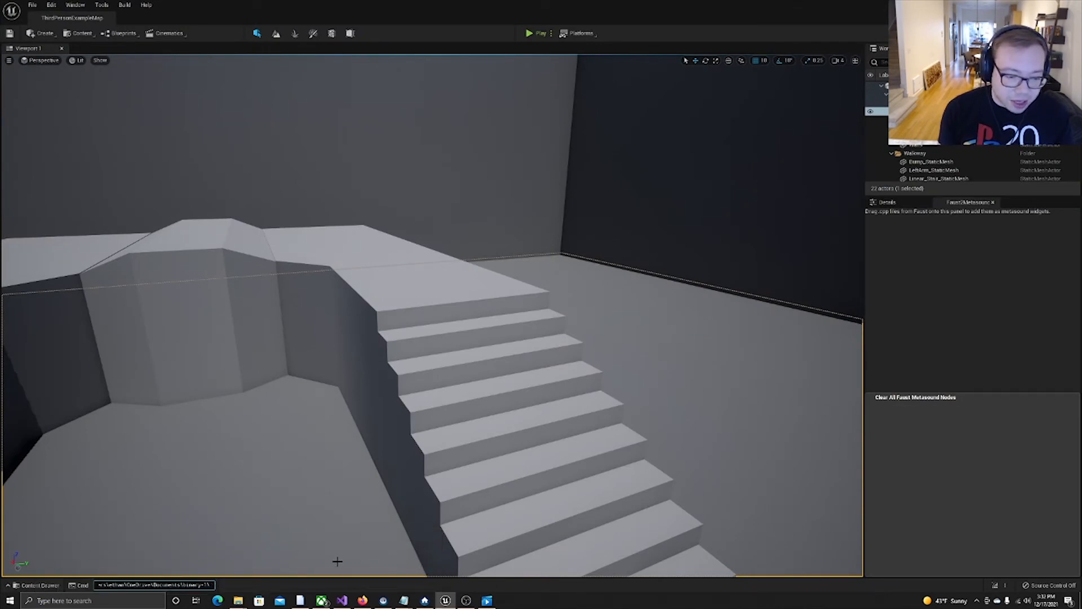
type("wind.cpp")
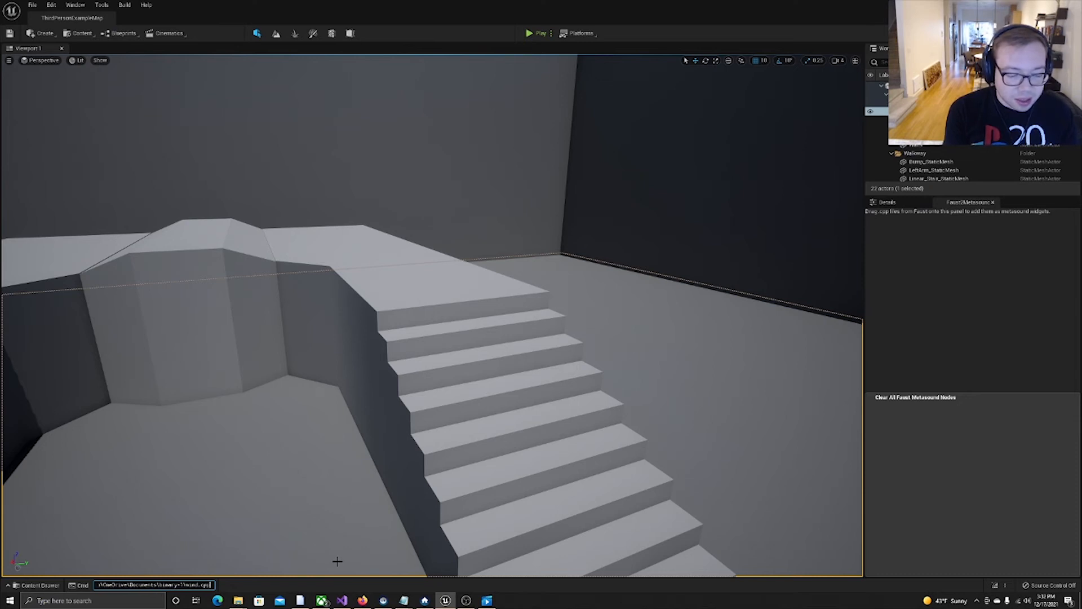
key("Return")
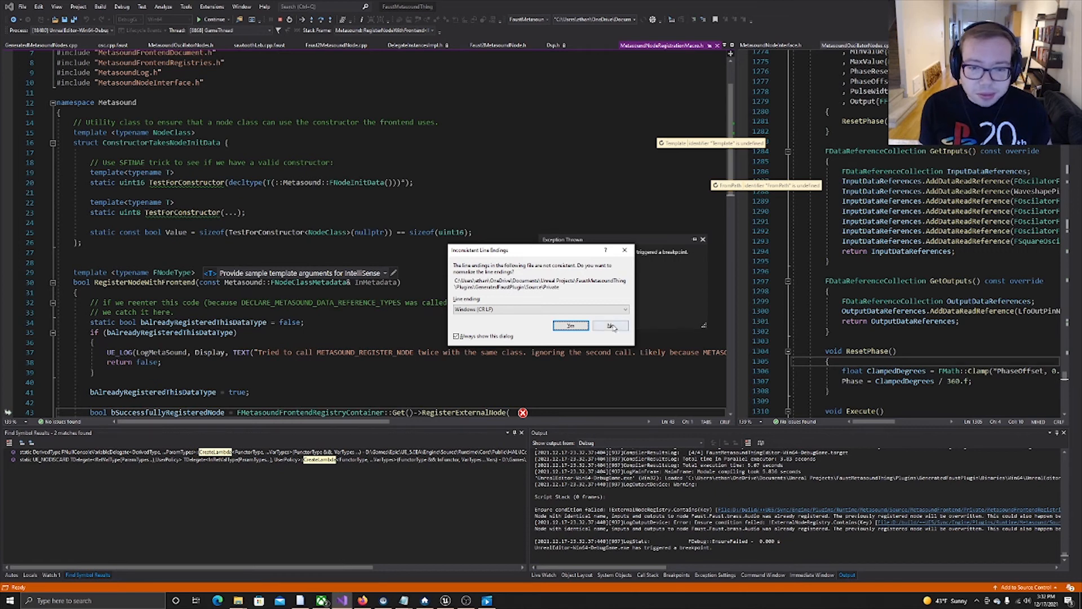
In Visual Studio, normalize the reported file's line endings to Windows (CR LF) and stop the debugging session.
left_click(584, 326)
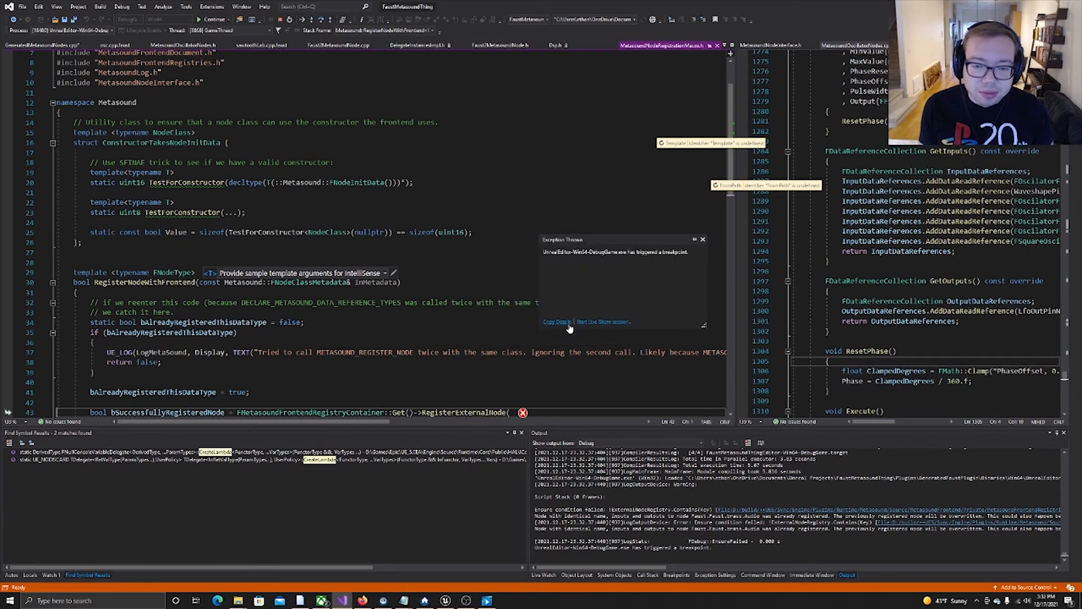
left_click(252, 364)
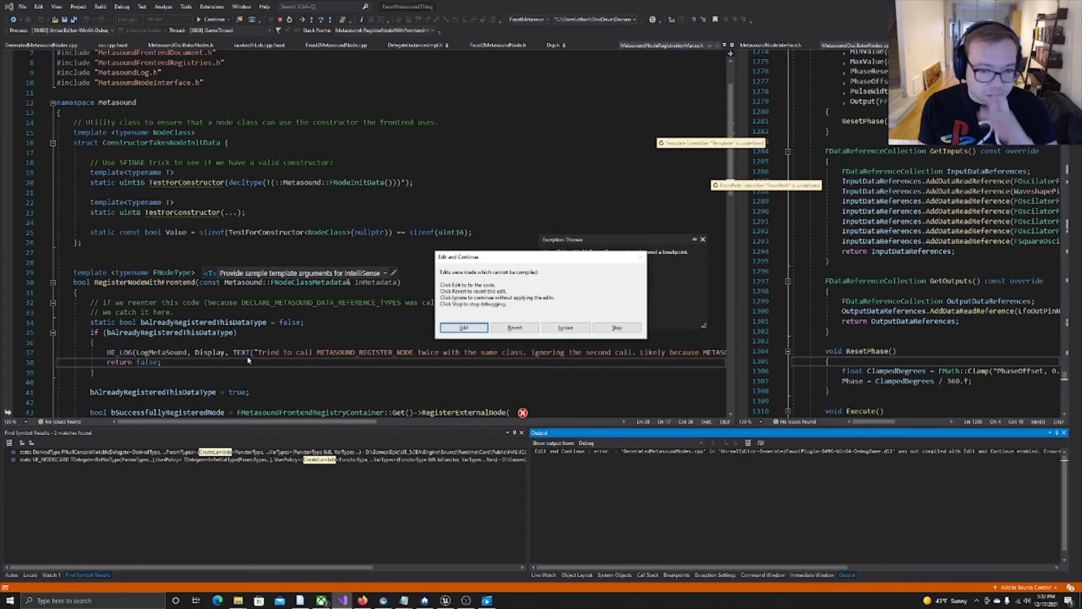
left_click(615, 328)
Rebuild the FaustMetasoundThing project and relaunch the Unreal Editor under the debugger.
left_click_drag(187, 302, 307, 313)
key("ctrl+shift+b")
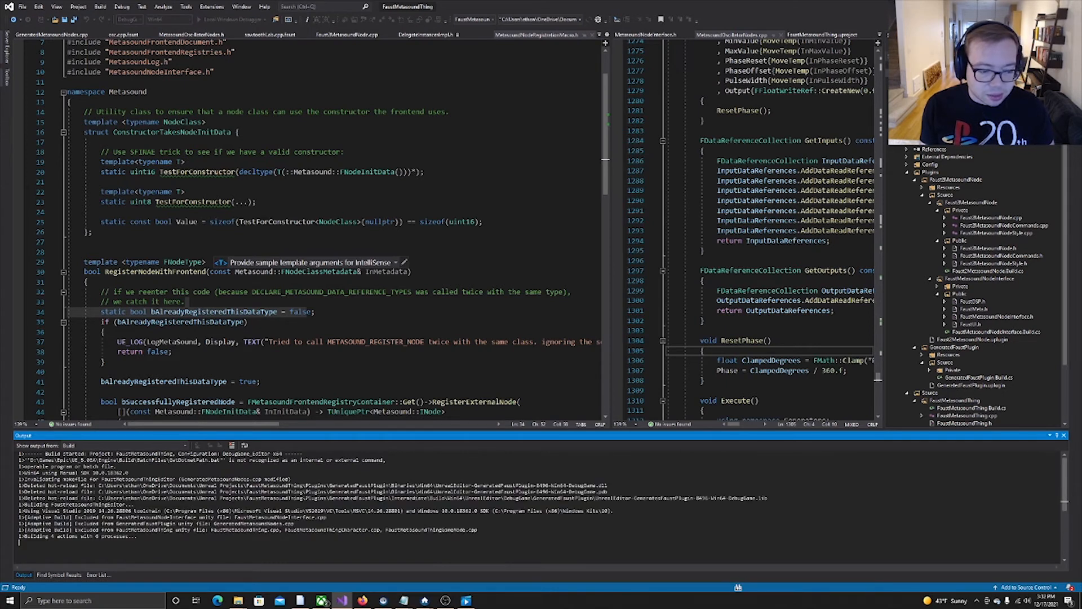
mouse_move(448, 602)
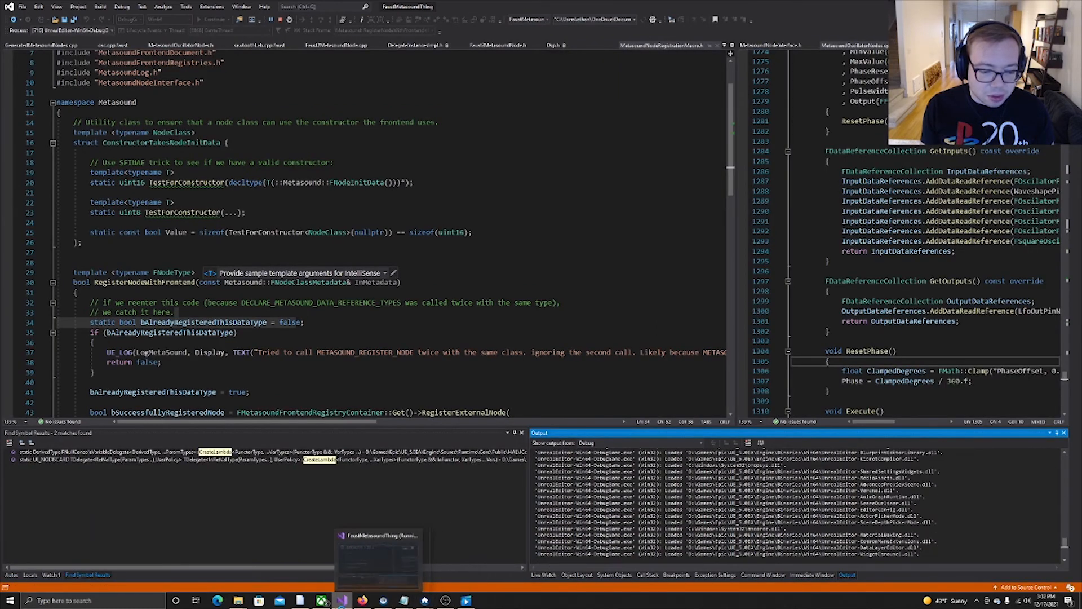
mouse_move(364, 602)
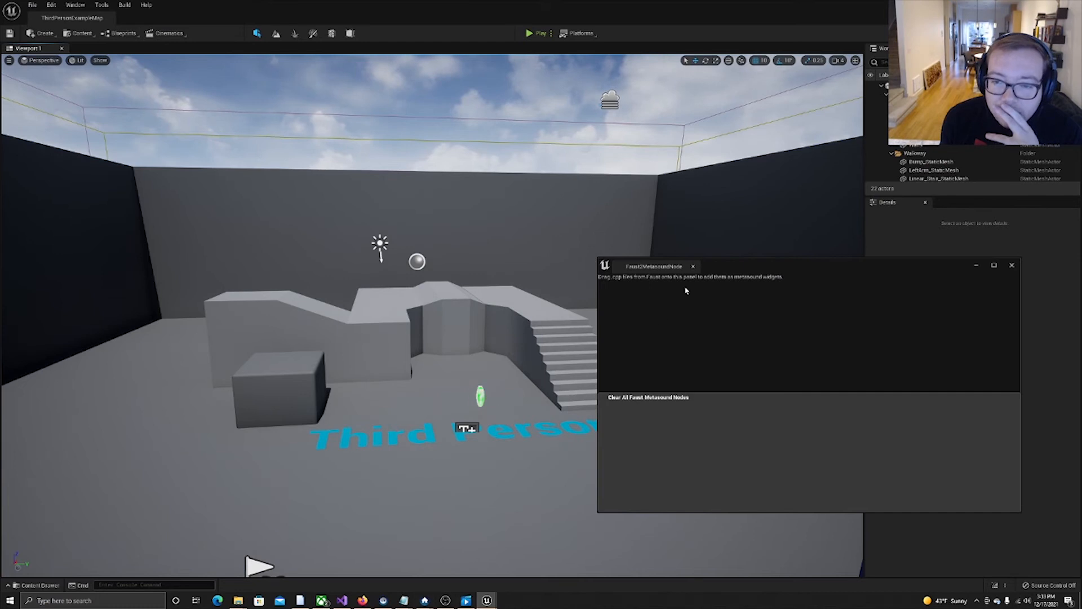
Close the floating Faust2MetasoundNode panel and create a MetaSound Source asset in the Content folder.
left_click(693, 267)
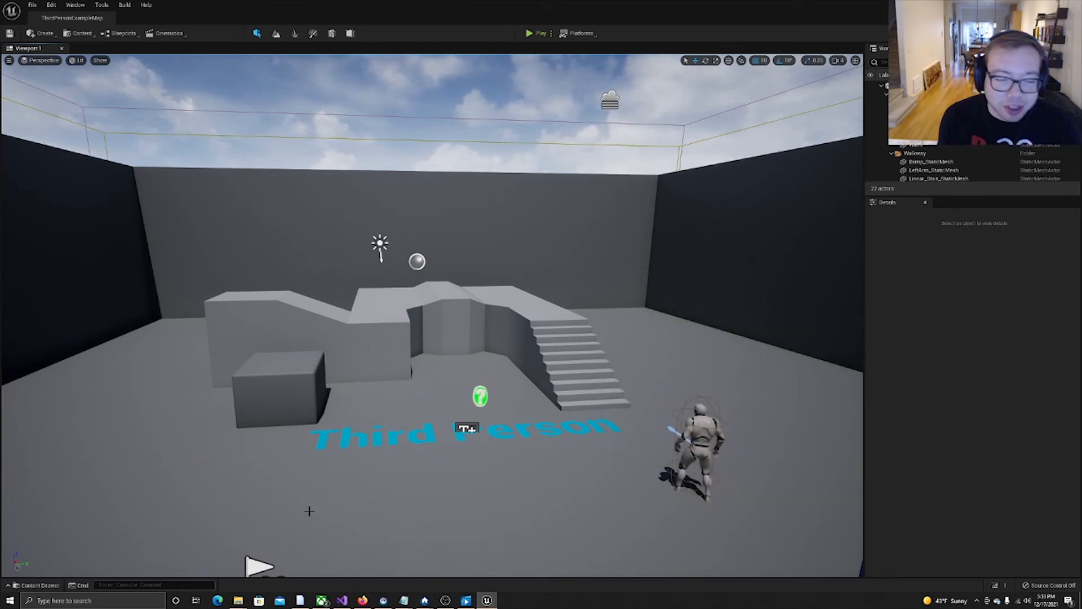
key("ctrl+space")
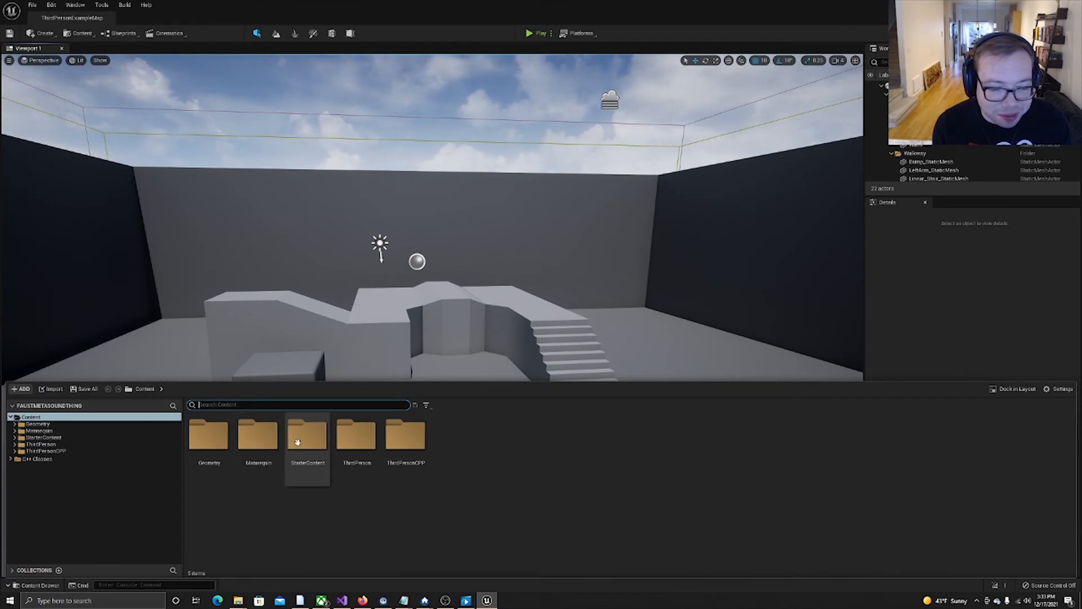
right_click(538, 496)
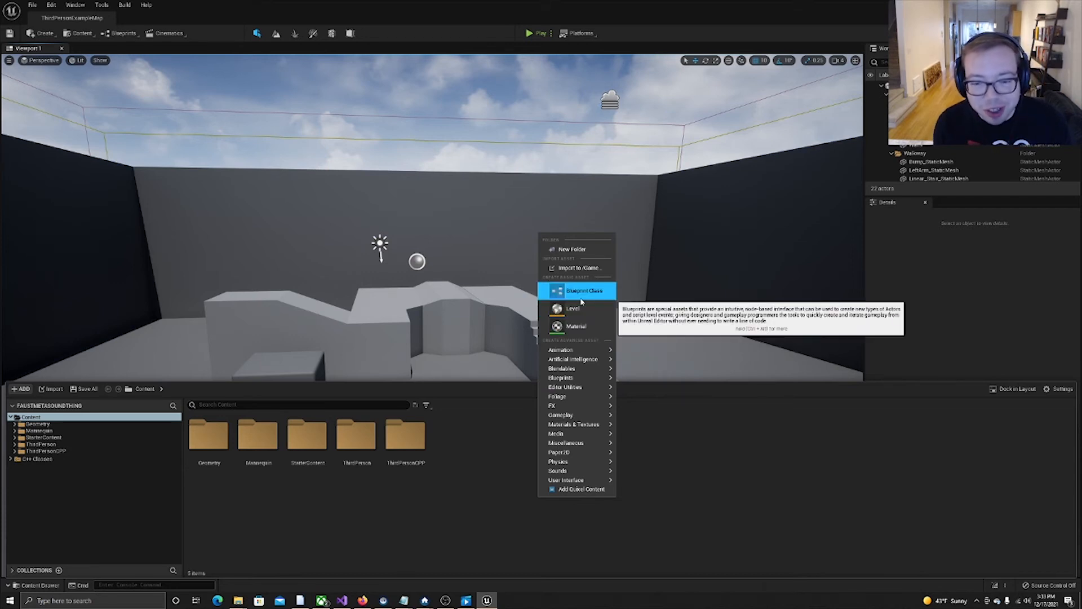
mouse_move(586, 471)
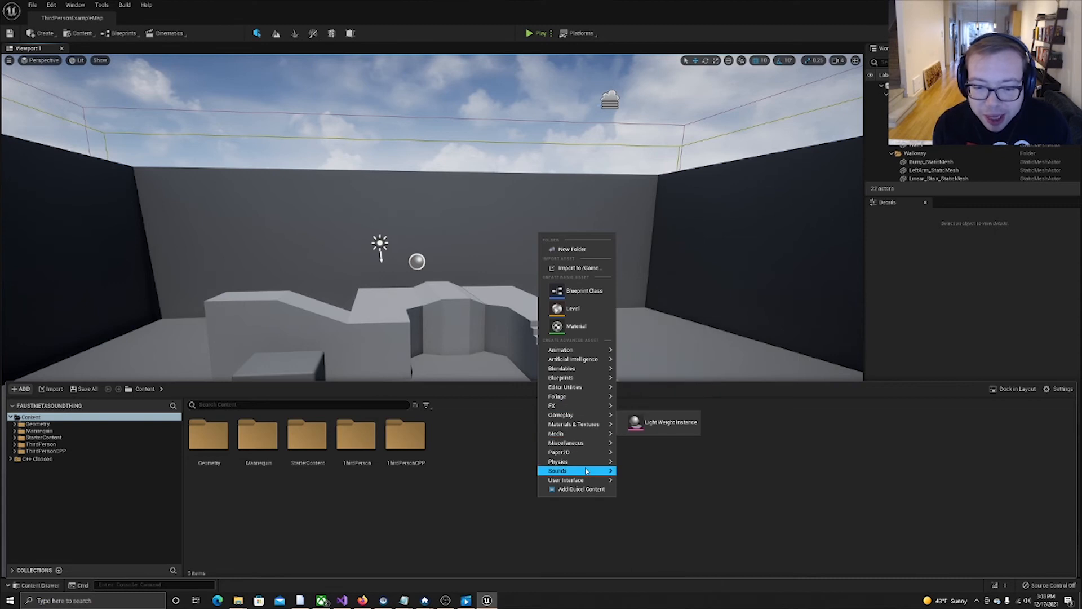
left_click(648, 463)
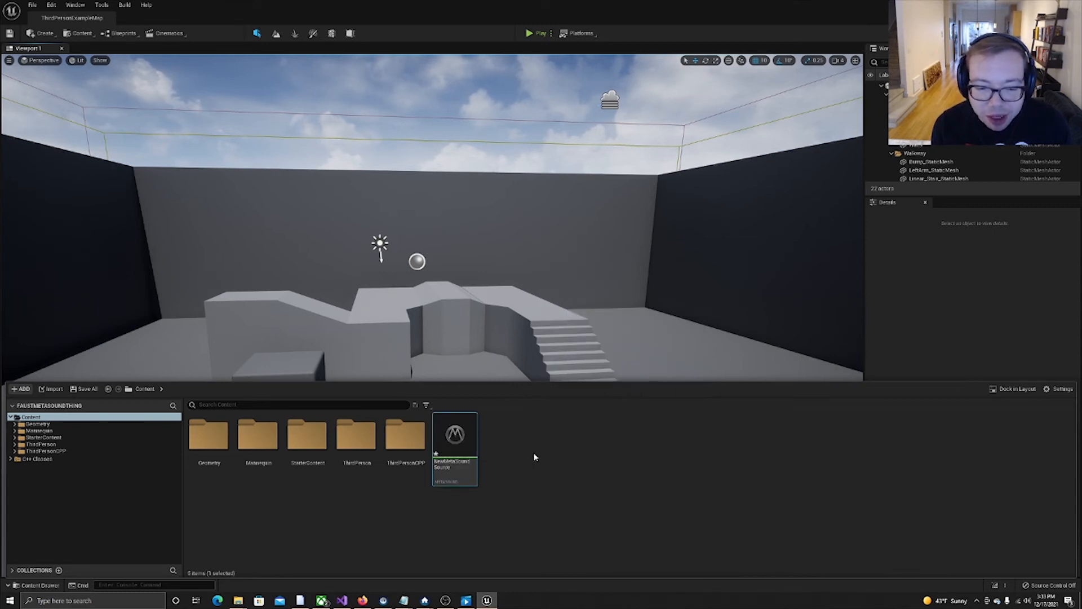
Open the new MetaSound Source and add a Faust.wind node to its graph.
double_click(448, 440)
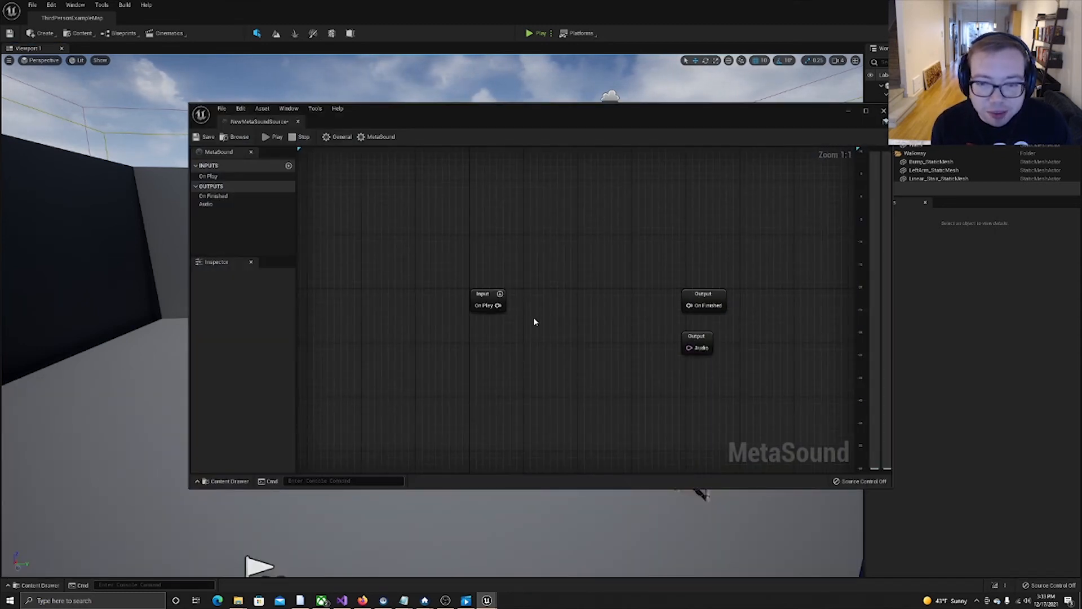
right_click(517, 343)
type("f")
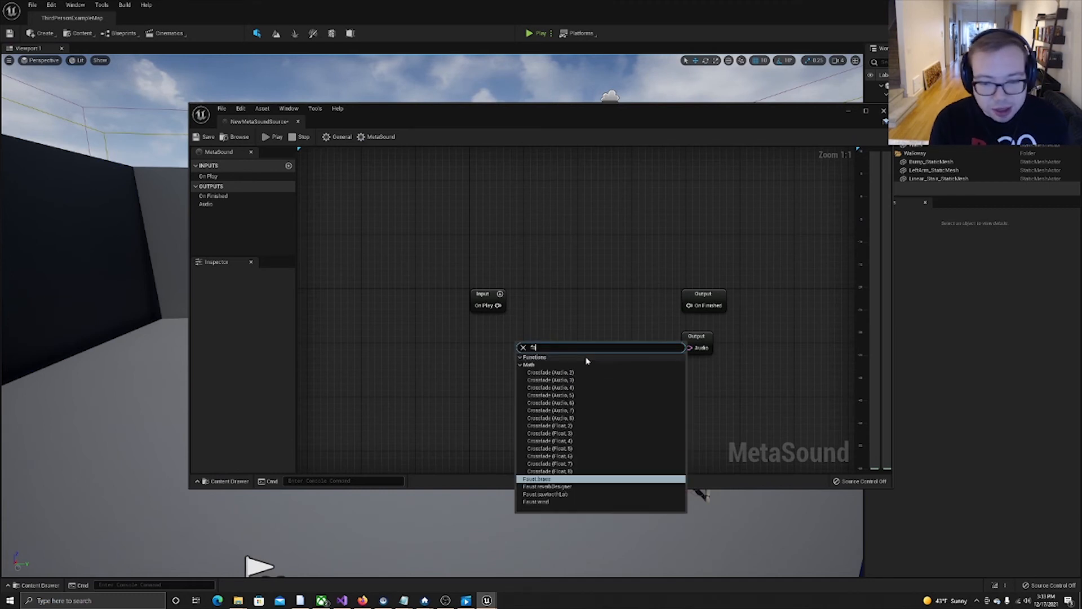
type("au")
key("Down")
key("Down")
key("Down")
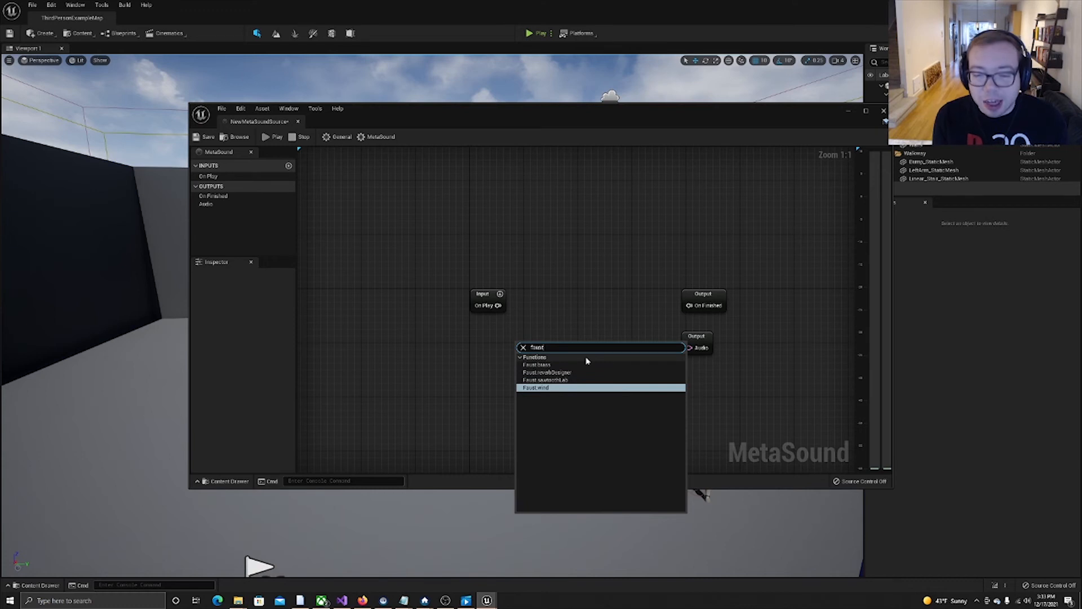
key("Return")
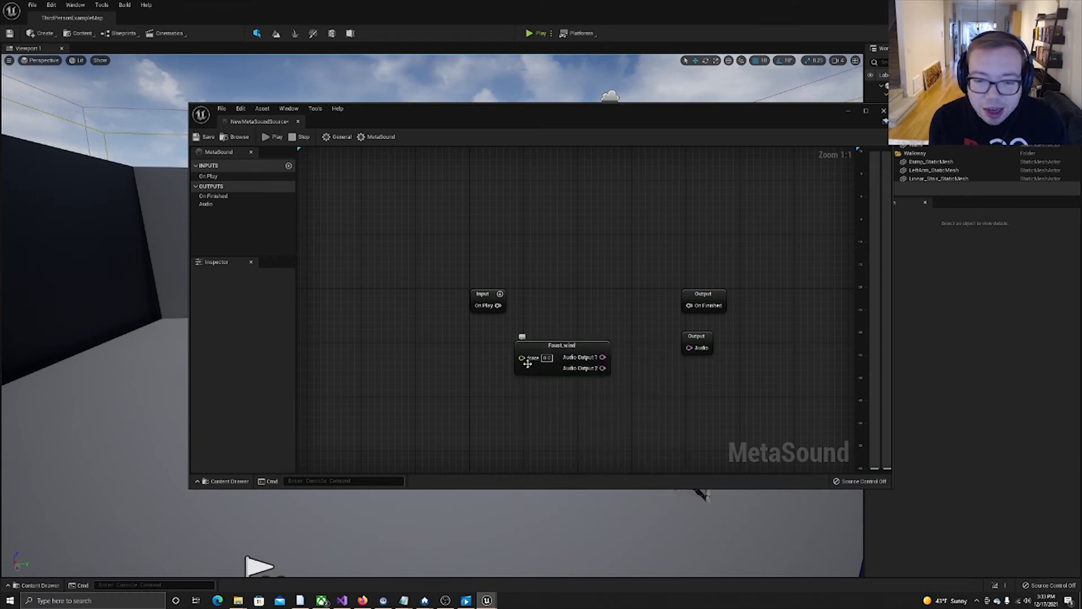
Connect Faust.wind's Audio Output 1 to the Audio output and preview the sound with a raised force value.
left_click_drag(581, 349, 689, 347)
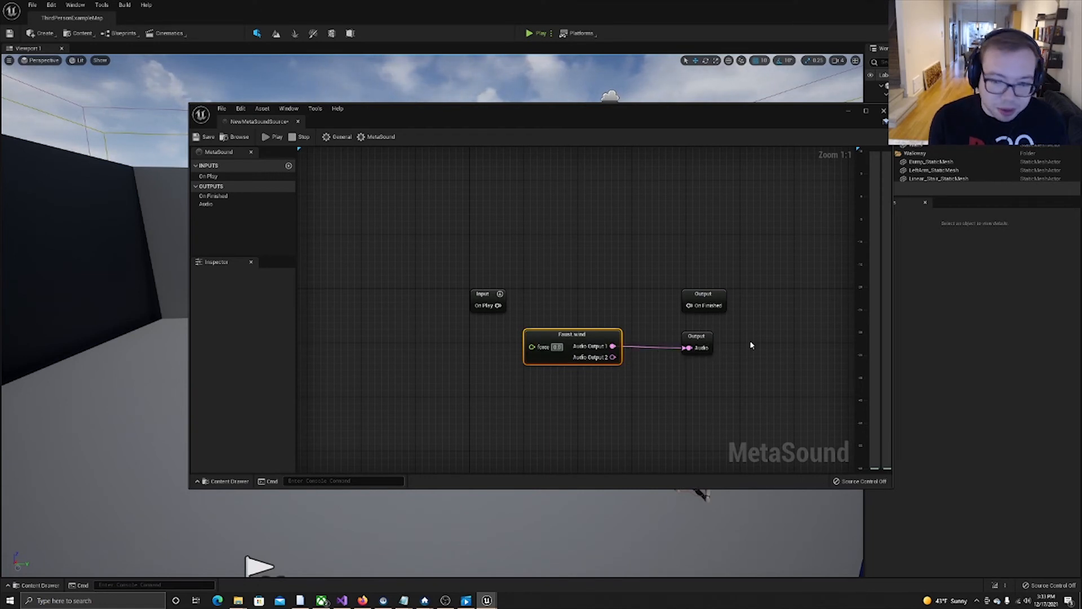
left_click(614, 319)
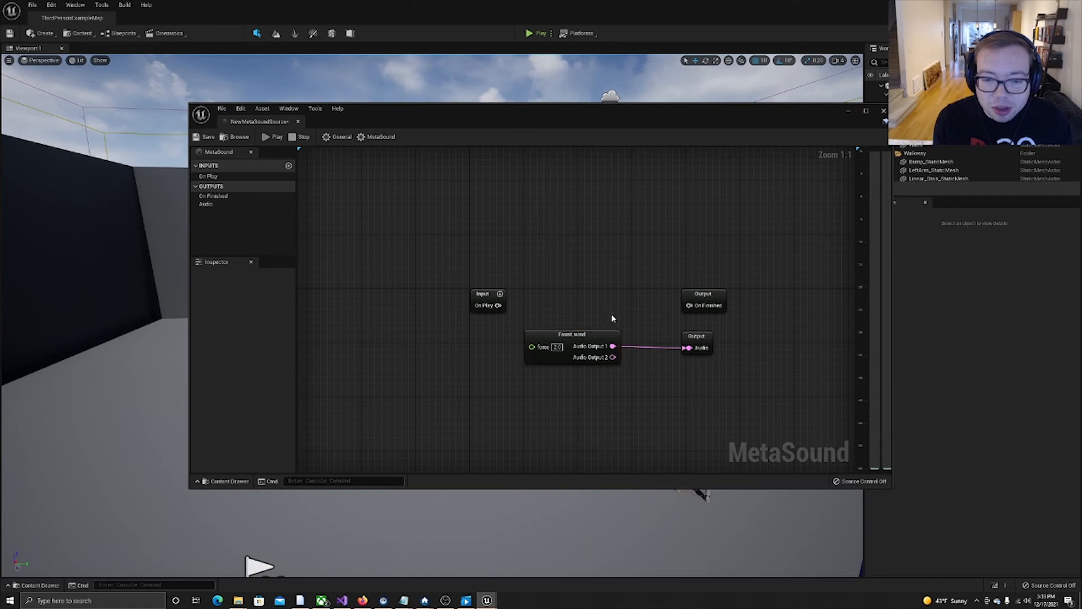
left_click(273, 136)
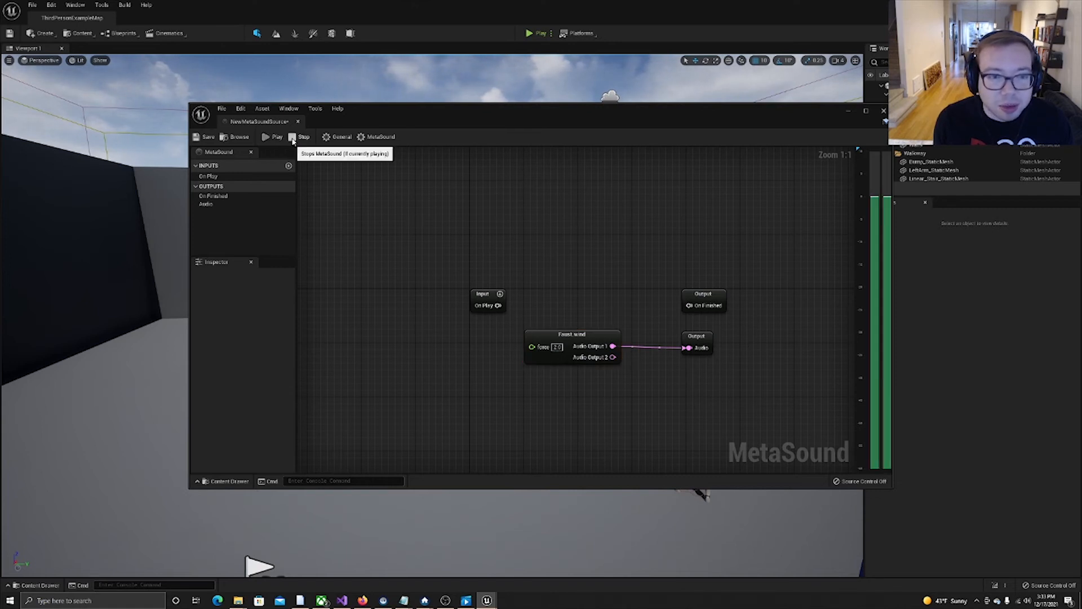
Lower the force value on the Faust.wind node, play the MetaSound again, and stop playback.
left_click(553, 341)
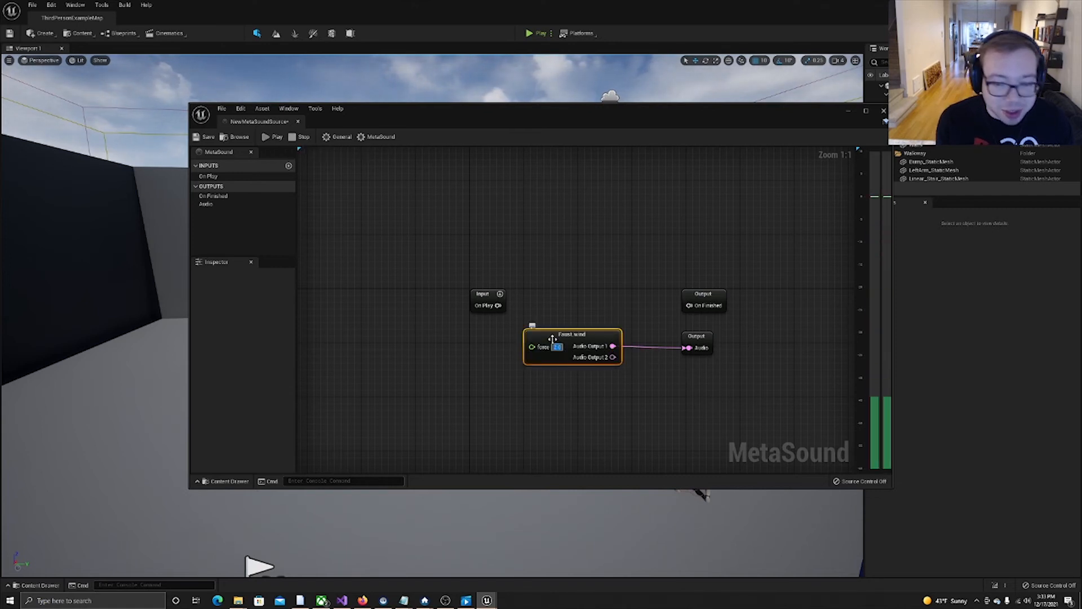
left_click(501, 272)
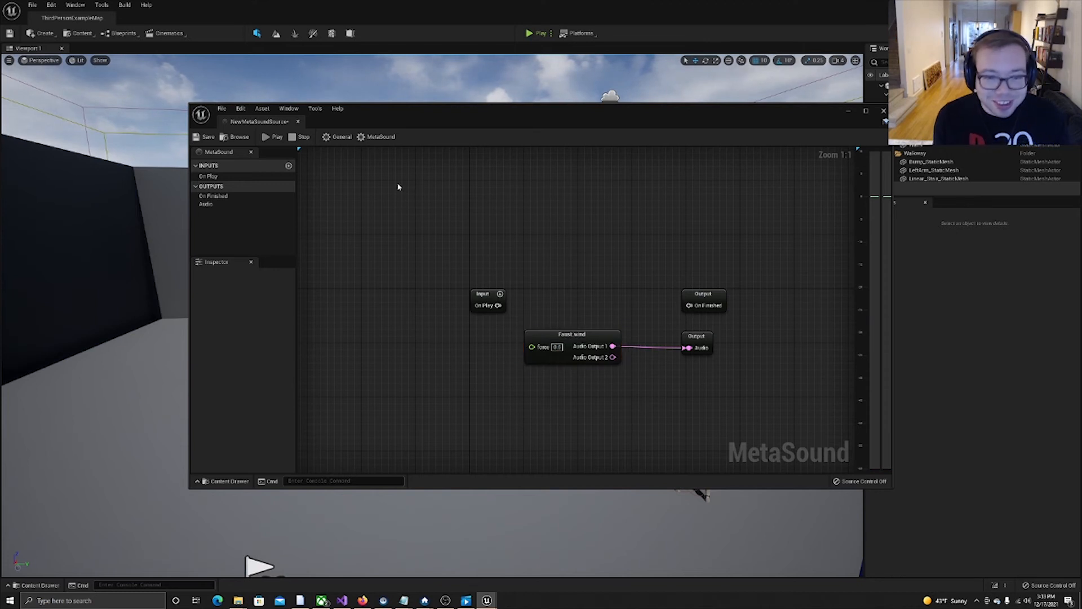
left_click(279, 140)
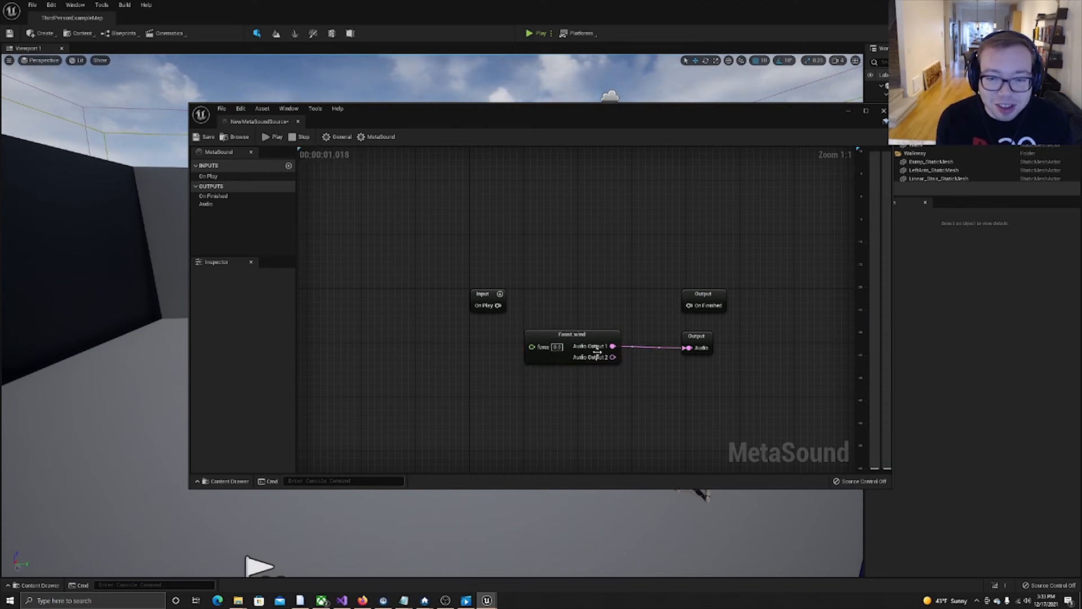
left_click(300, 138)
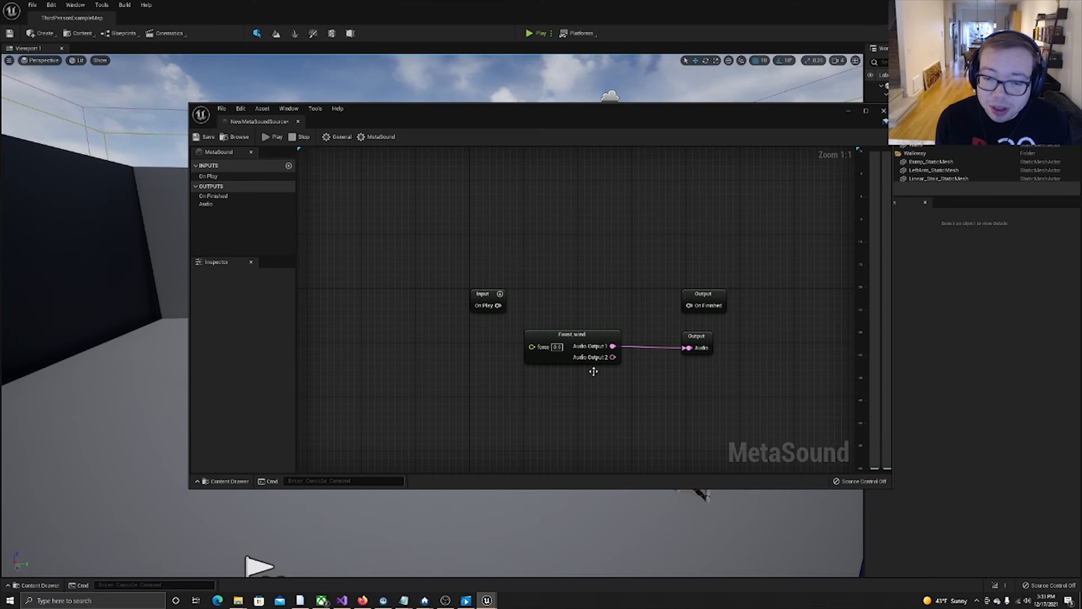
Preview the MetaSound with the Faust.wind node's force set to 1, and again with a lower force.
left_click(557, 348)
type("1")
key("Return")
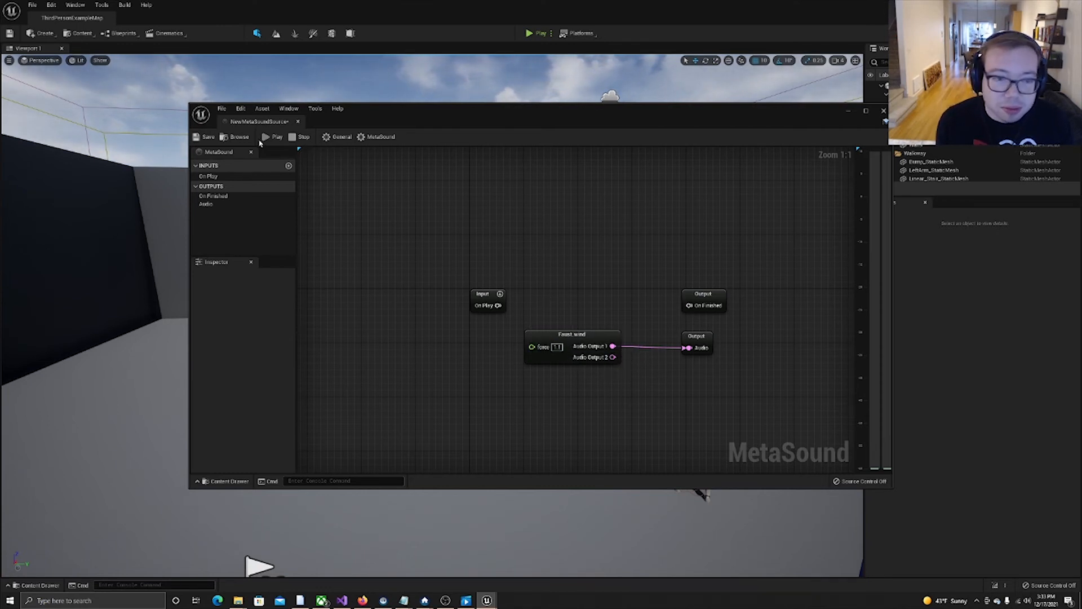
left_click(267, 137)
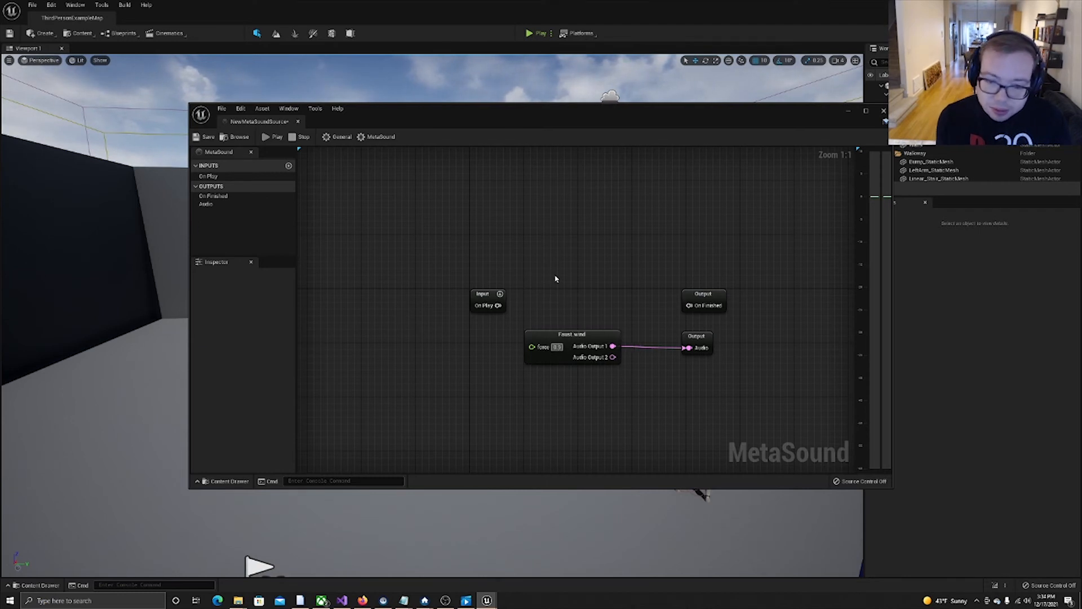
left_click(272, 137)
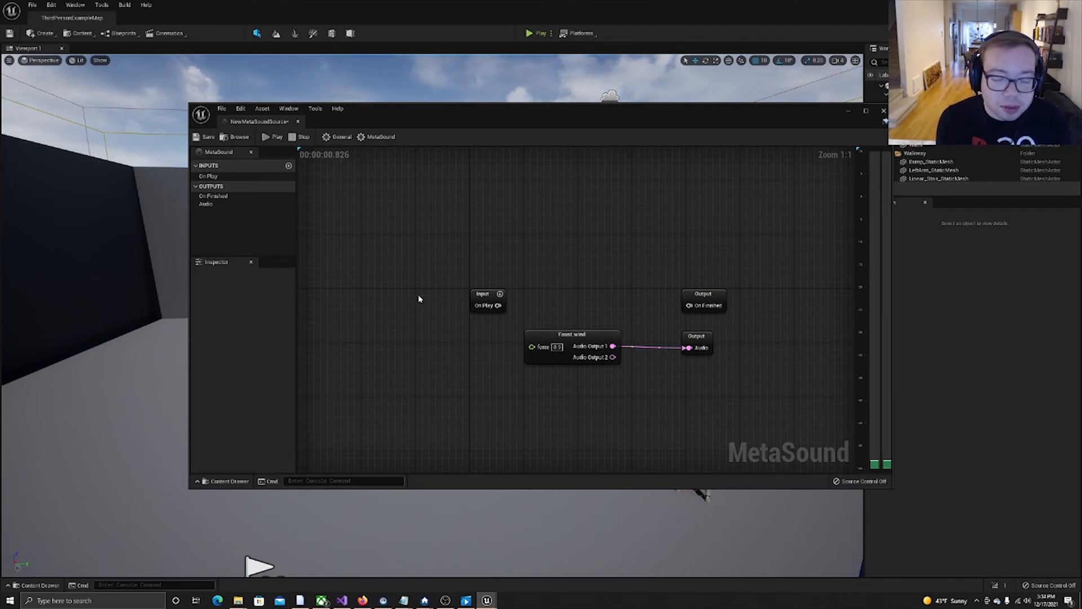
Set the Faust.wind node's force to 0.95 and play the MetaSound again.
left_click(557, 346)
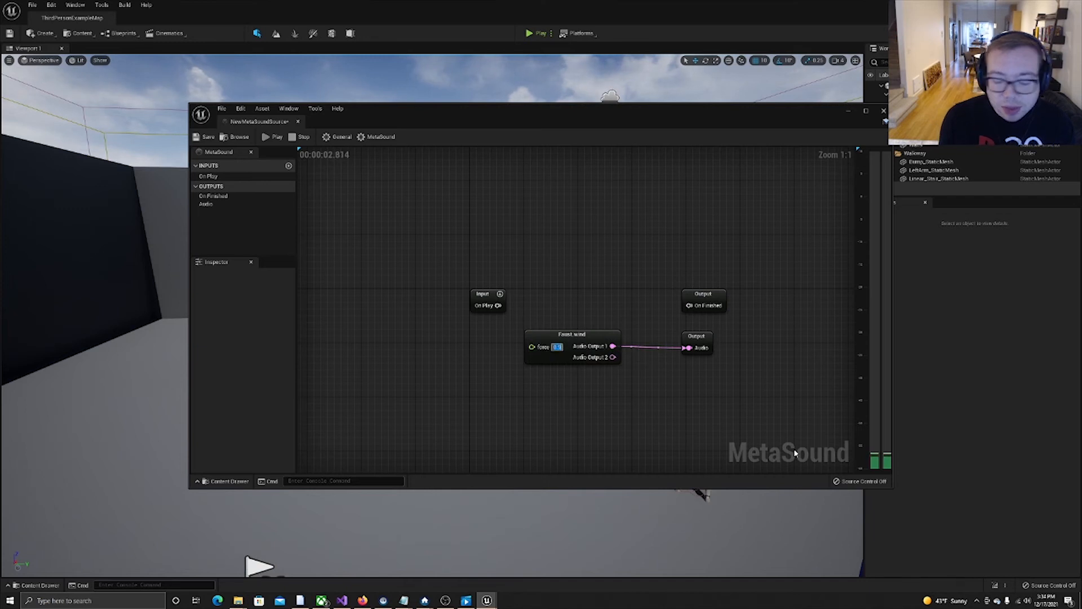
type("0.95")
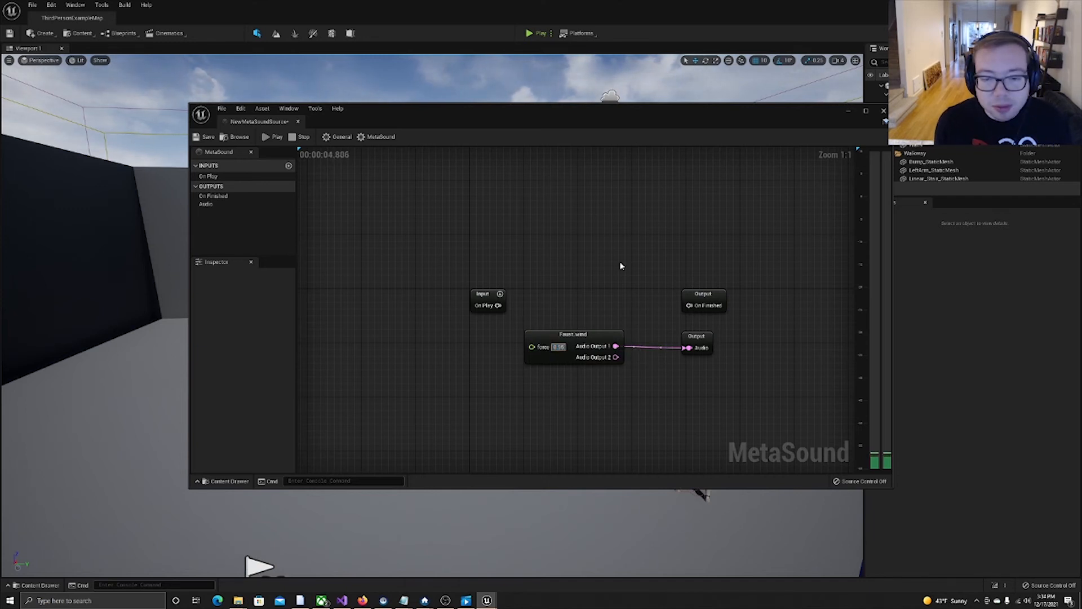
left_click(272, 137)
Delete the Faust.wind node from the graph and stop playback.
mouse_move(574, 335)
left_mouse_down()
mouse_move(579, 360)
mouse_move(580, 348)
left_mouse_up()
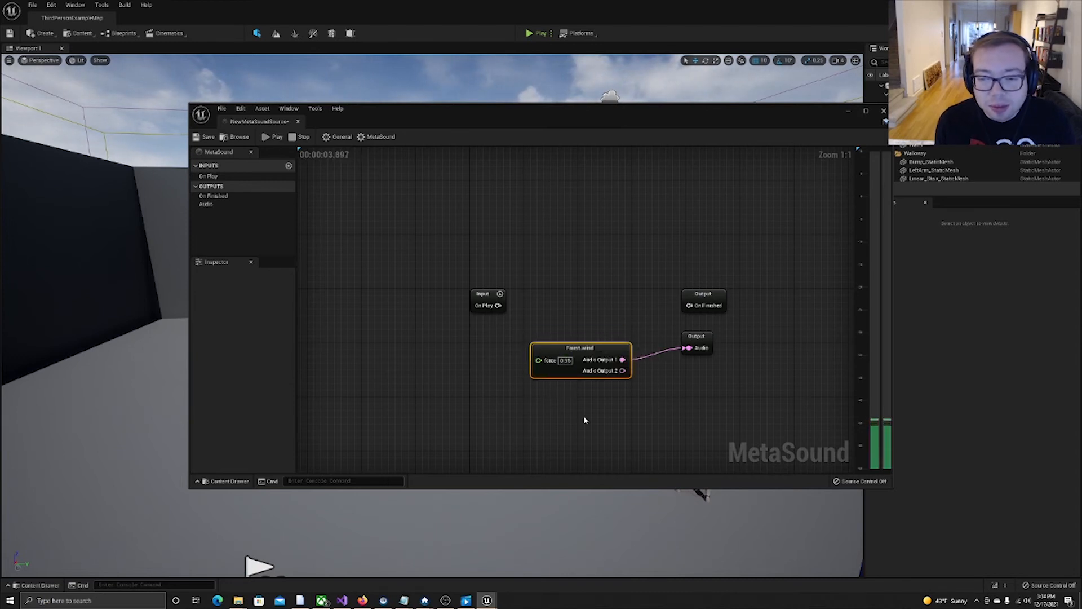
key("Delete")
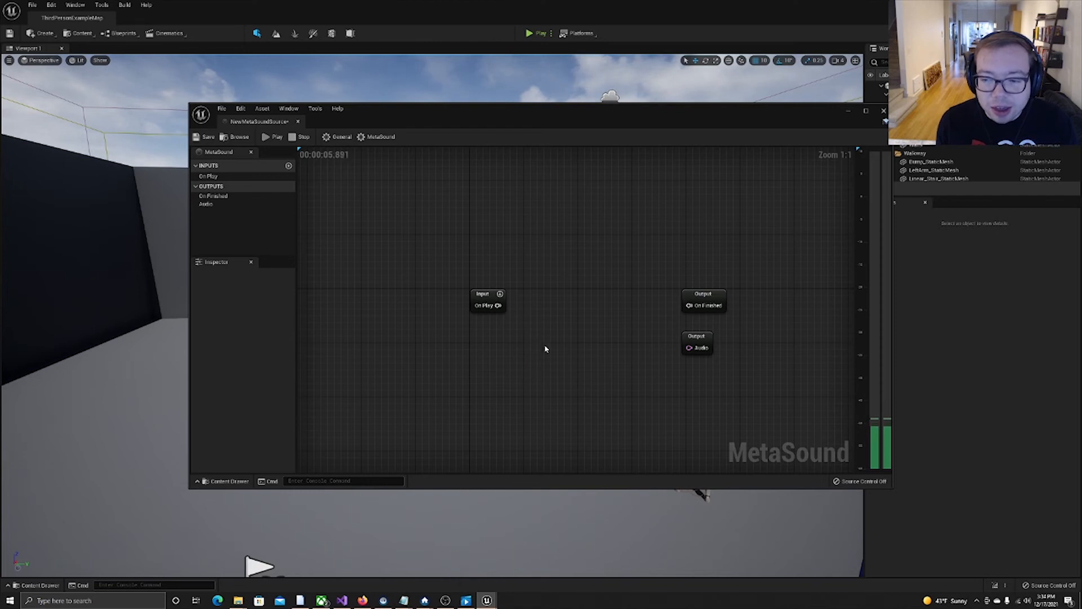
left_click(298, 137)
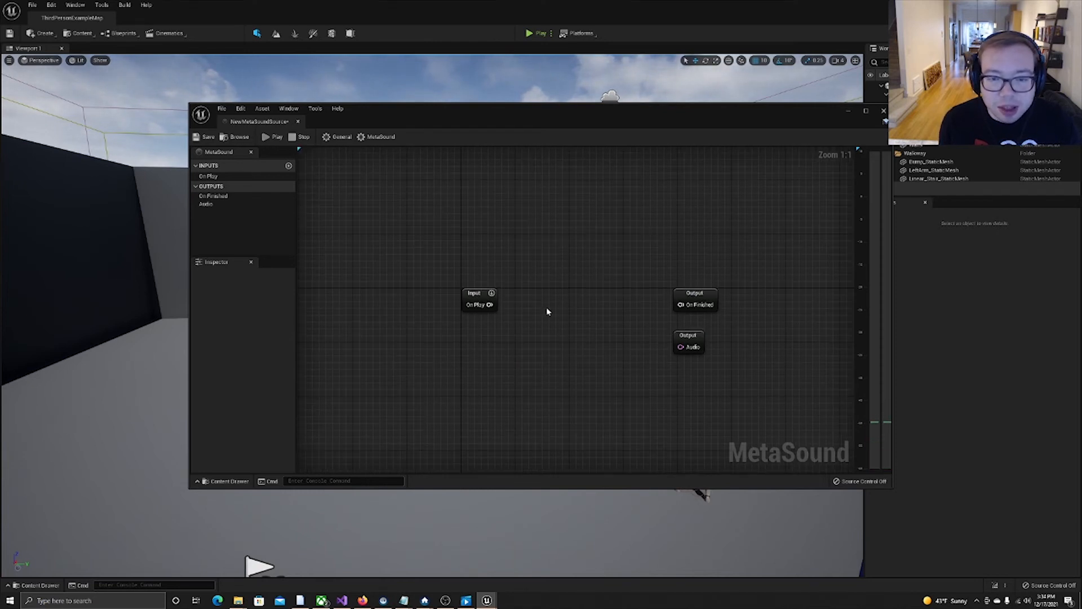
Add a Faust.brass node to the graph and place it between the On Play input and the Audio output.
right_click(528, 338)
type("faust")
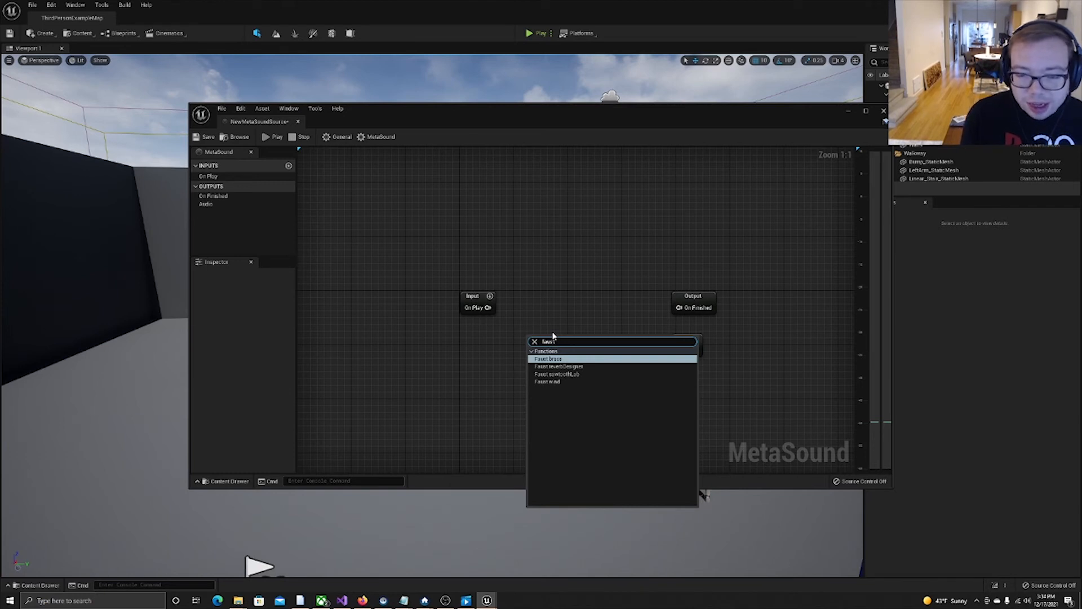
key("Return")
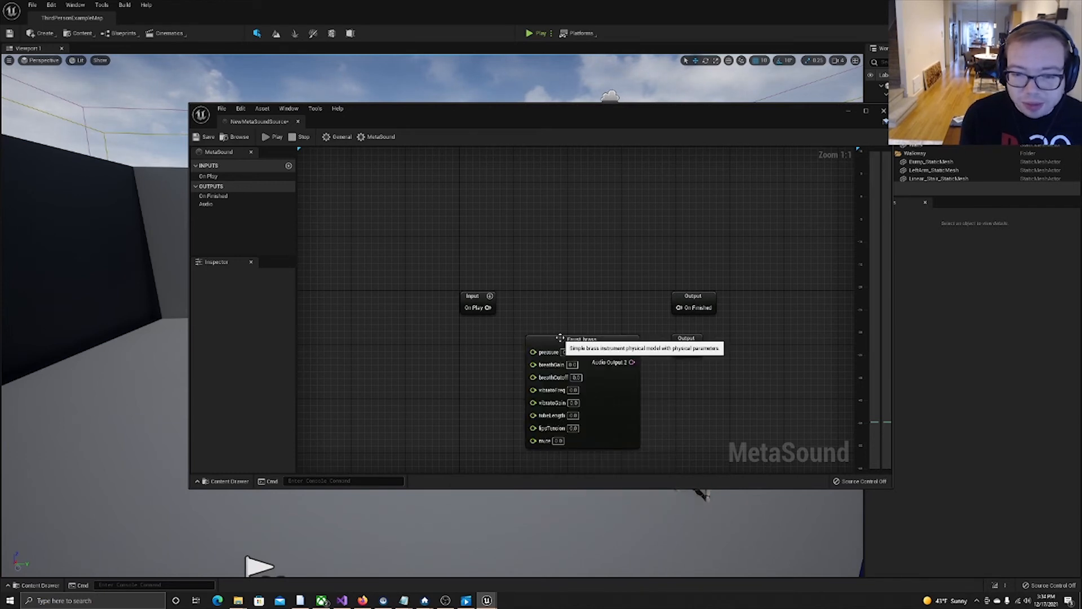
left_click_drag(560, 338, 542, 328)
Add a Faust.reverbDesigner node above the Faust.brass node and look over its generated parameter and audio inputs.
right_click(552, 238)
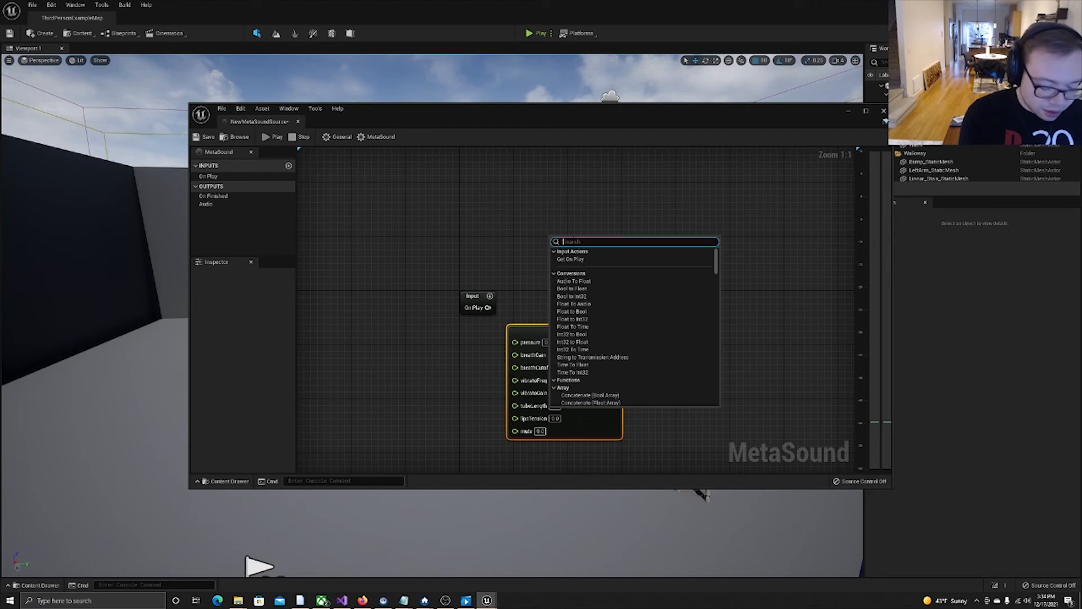
type("faust")
key("BackSpace")
key("BackSpace")
type("ust")
key("Down")
key("Return")
left_click_drag(592, 238, 575, 205)
scroll(489, 343, "down", 1)
scroll(490, 337, "down", 1)
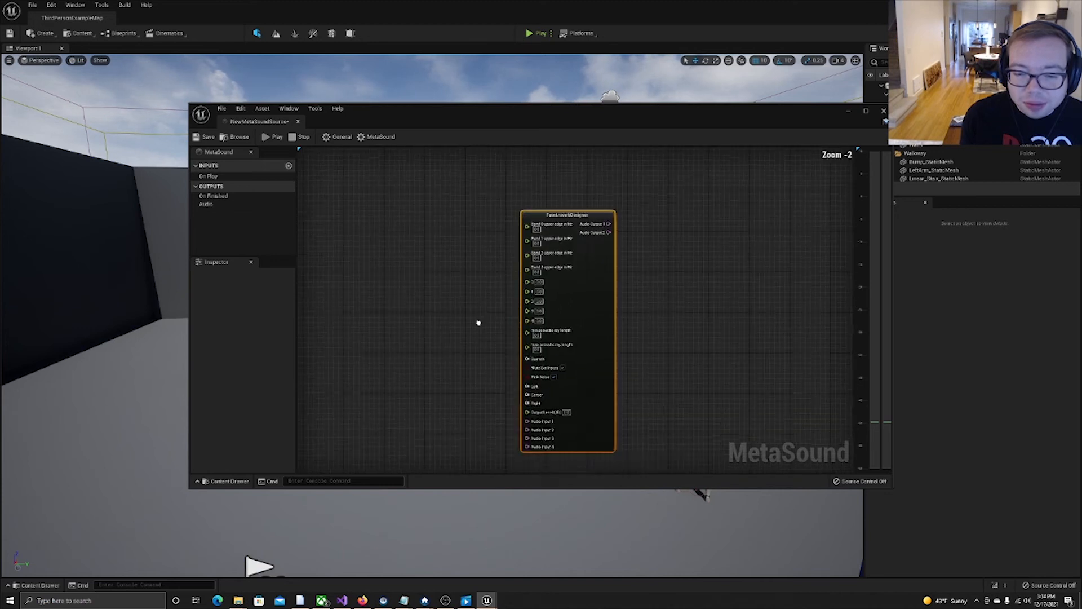
right_click_drag(476, 322, 473, 261)
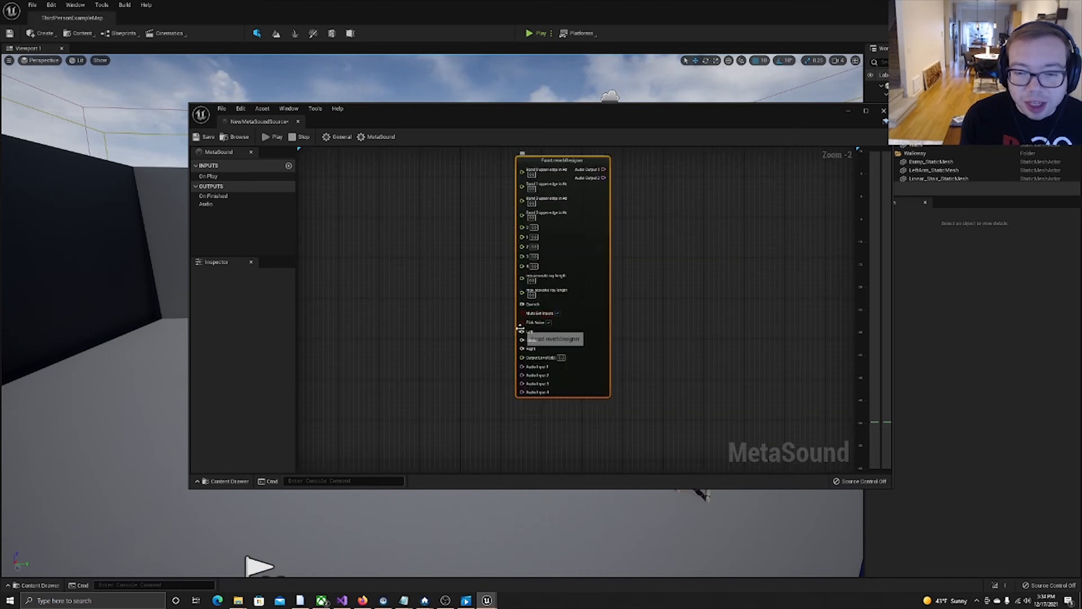
right_click_drag(547, 347, 555, 355)
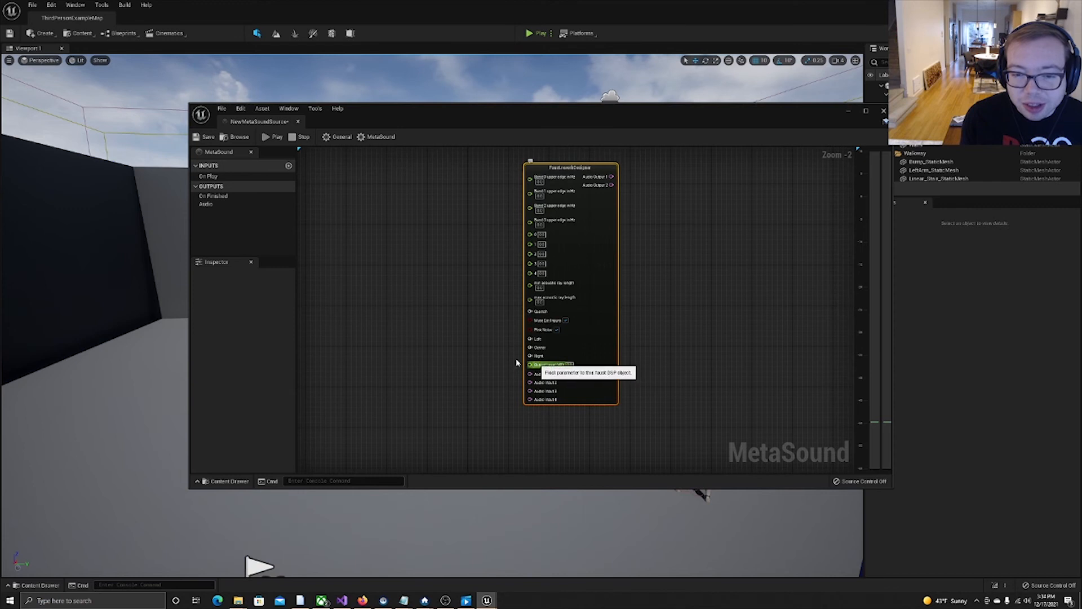
Connect Faust.brass's Audio Output 1 to the Audio output.
mouse_move(484, 410)
right_mouse_down()
mouse_move(481, 243)
mouse_move(461, 148)
right_mouse_up()
right_click_drag(508, 437, 478, 172)
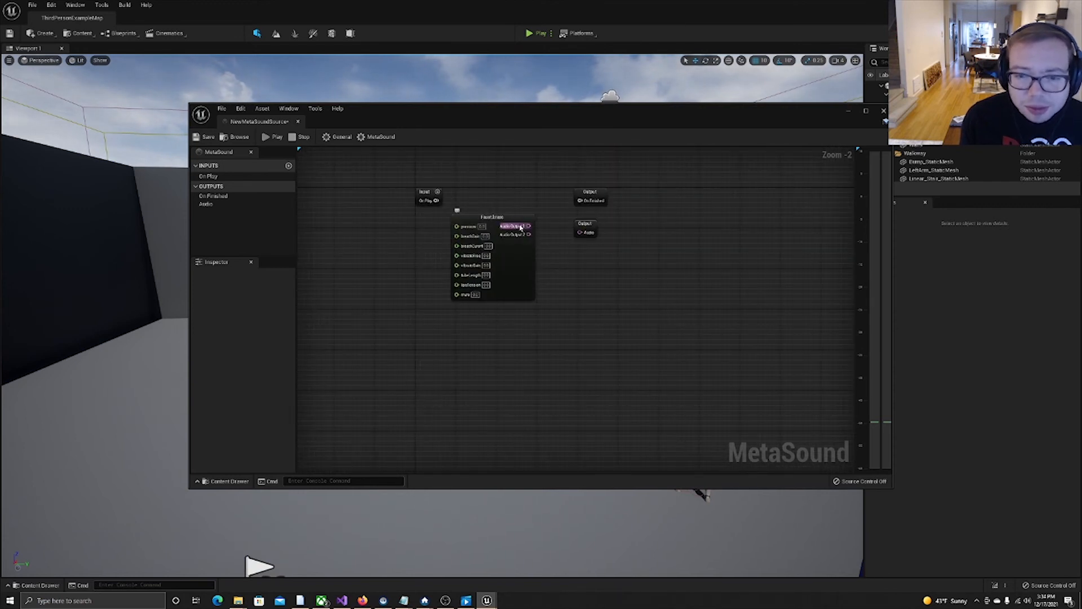
left_click_drag(529, 226, 583, 235)
Fill in the parameter values on the Faust.brass node, starting from pressure and going down its list of inputs.
left_click(482, 227)
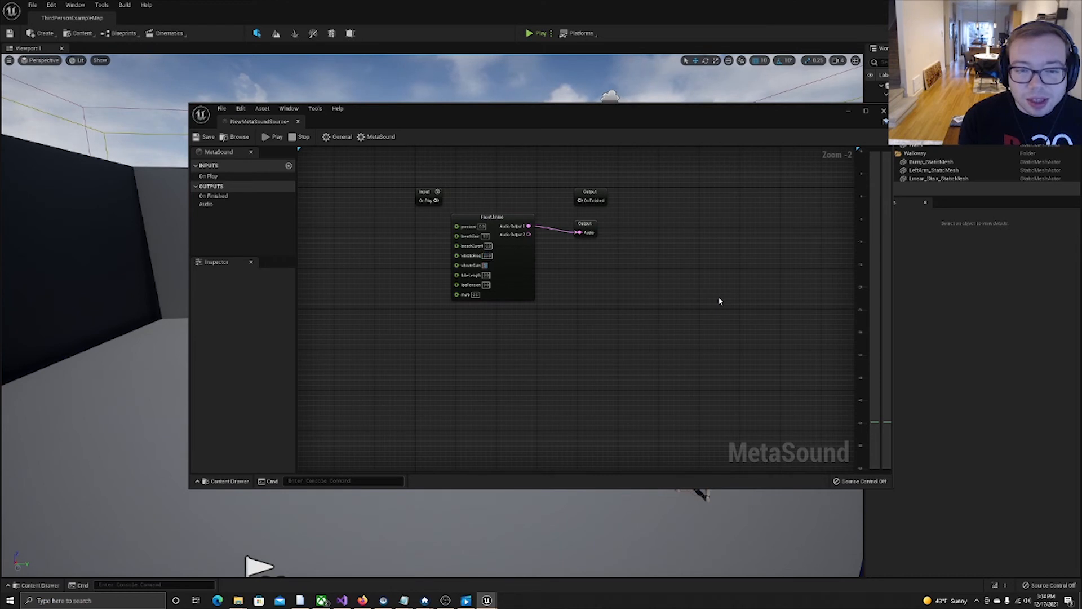
key("Tab")
key("Tab")
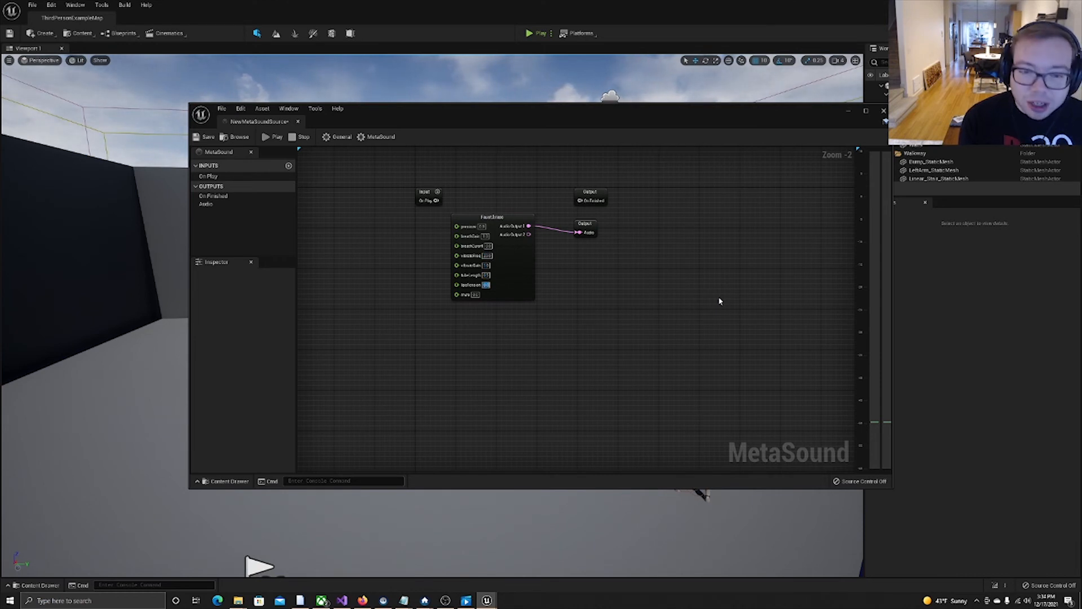
key("Tab")
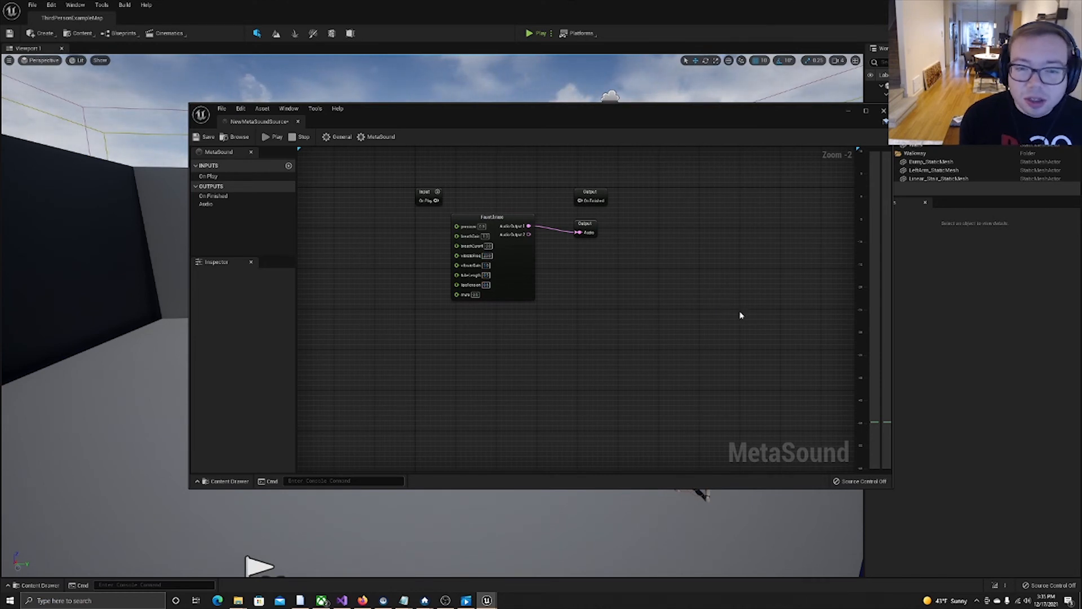
Preview the brass sound, shift the Faust.brass node slightly down, and move the On Play input node farther away from it.
left_click(271, 137)
left_click(472, 222)
left_click_drag(472, 222, 473, 232)
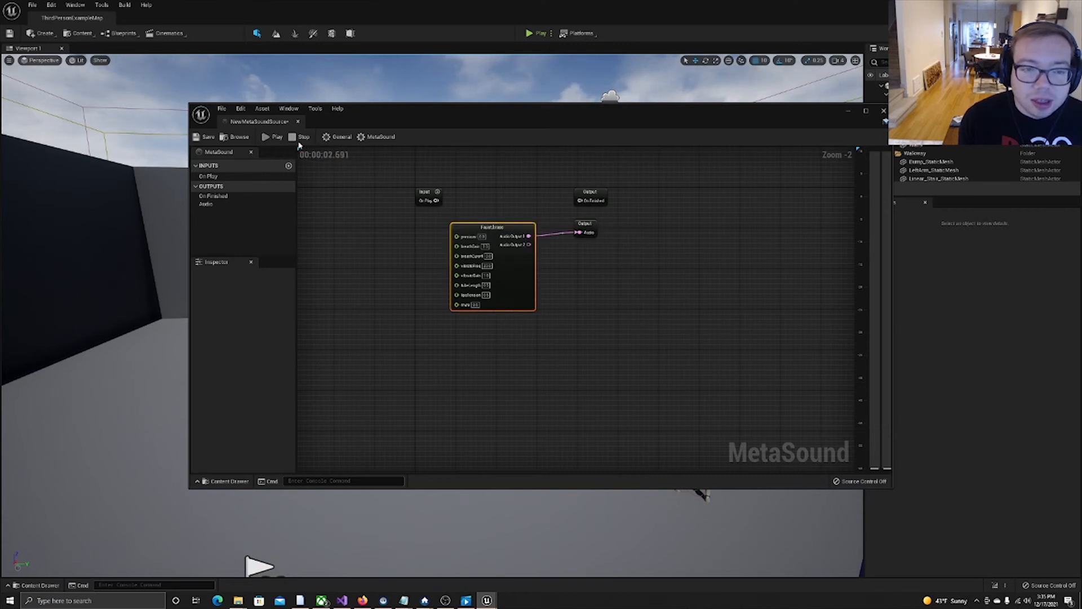
left_click_drag(424, 192, 373, 188)
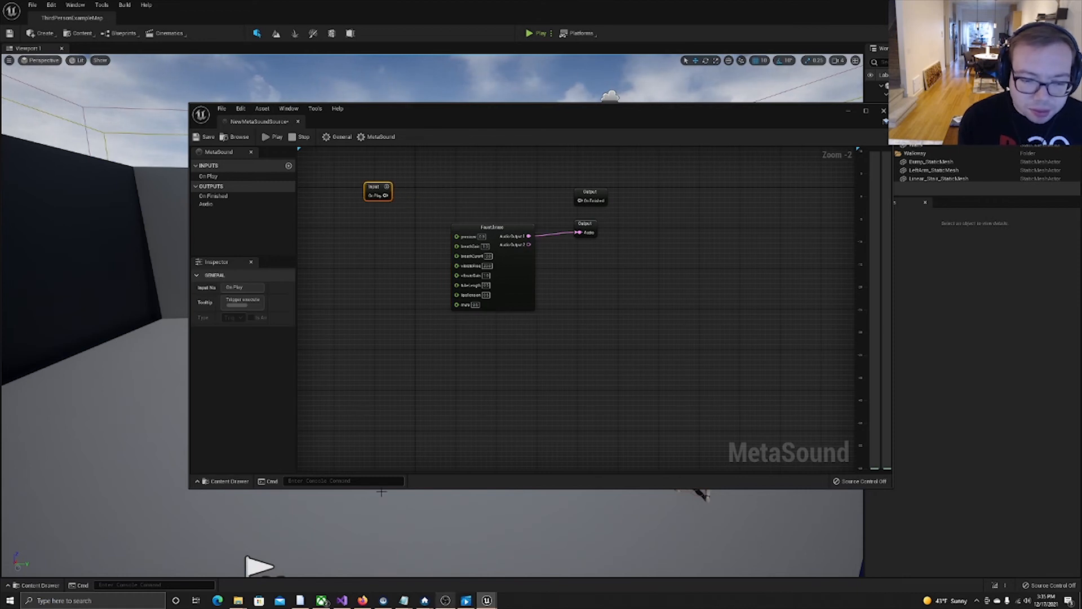
Switch to the Google Slides presentation in Firefox and present slide 11, "The Result: Better Than I Expected!", full screen.
mouse_move(361, 599)
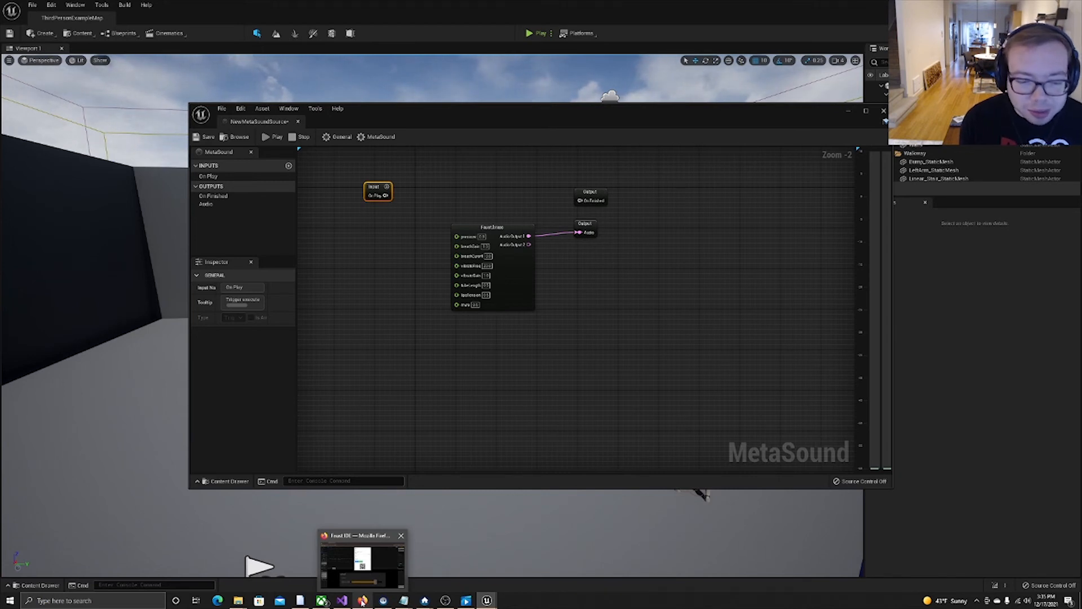
left_click(362, 601)
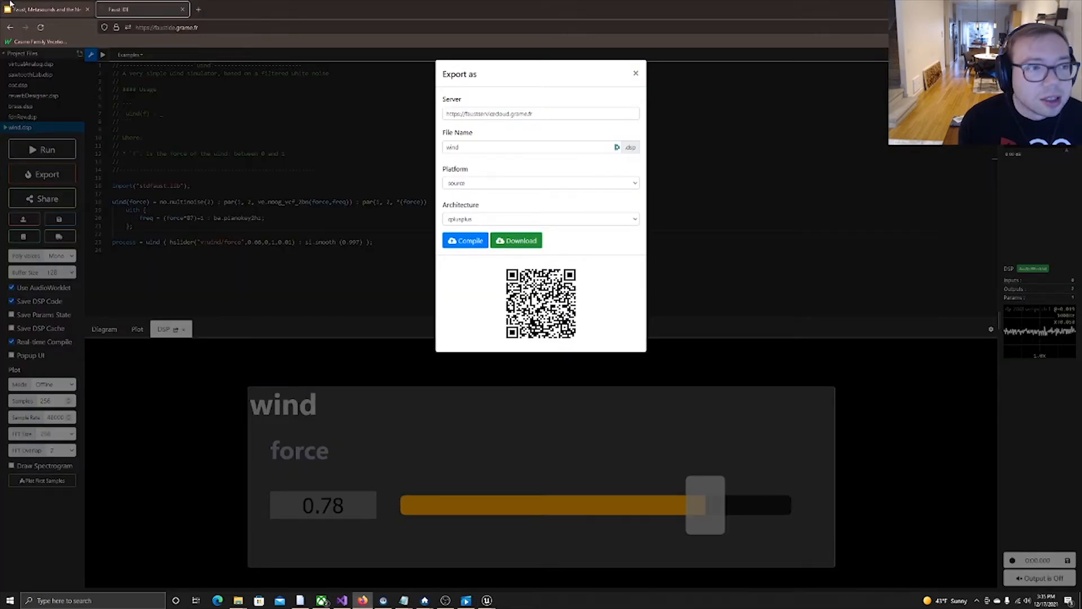
left_click(45, 9)
scroll(86, 465, "down", 2)
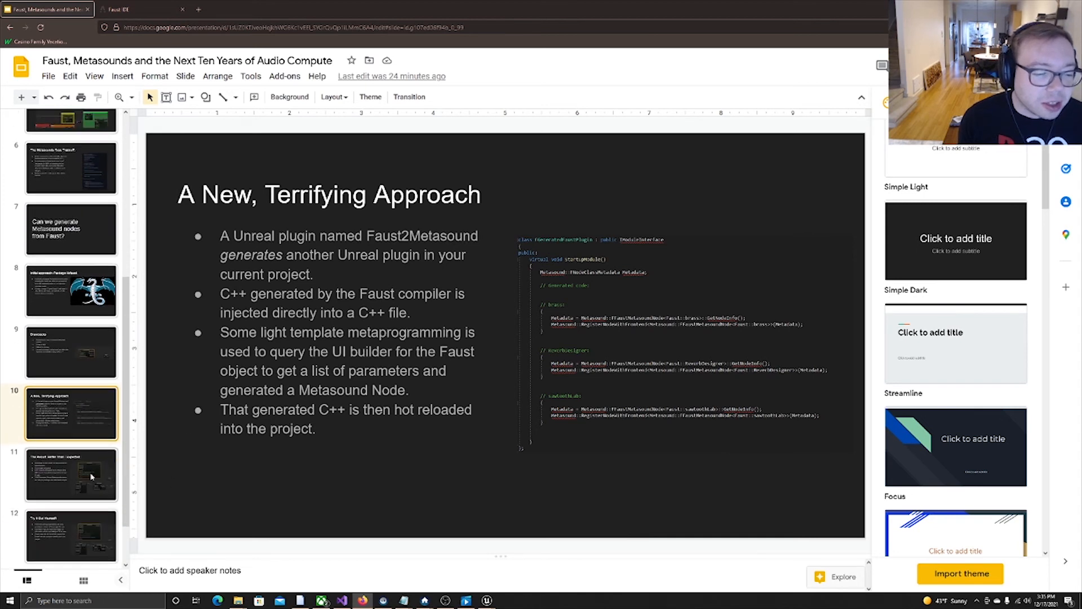
left_click(93, 476)
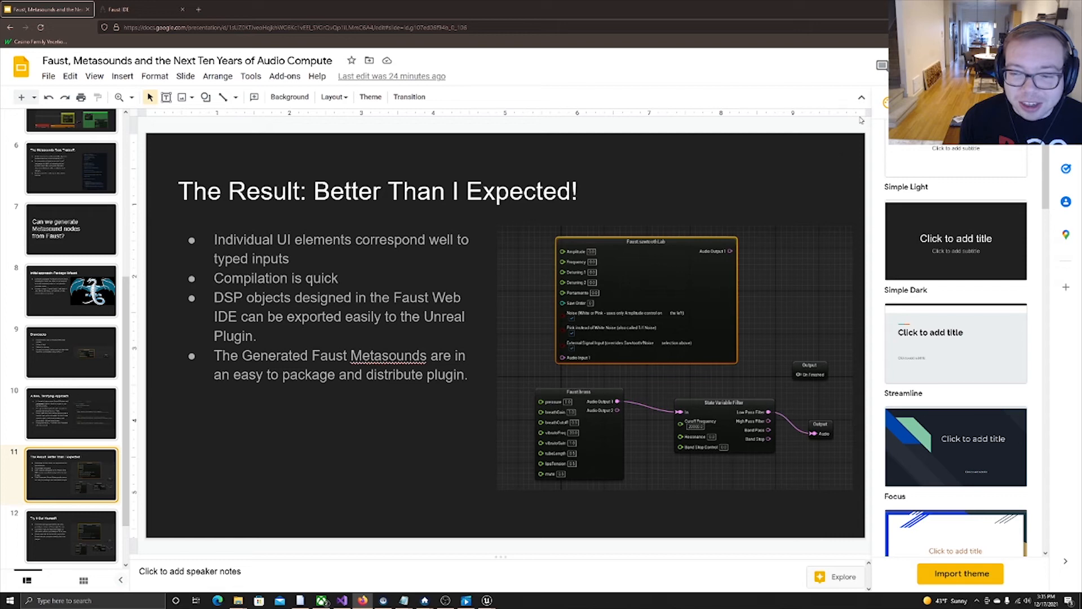
key("ctrl+F5")
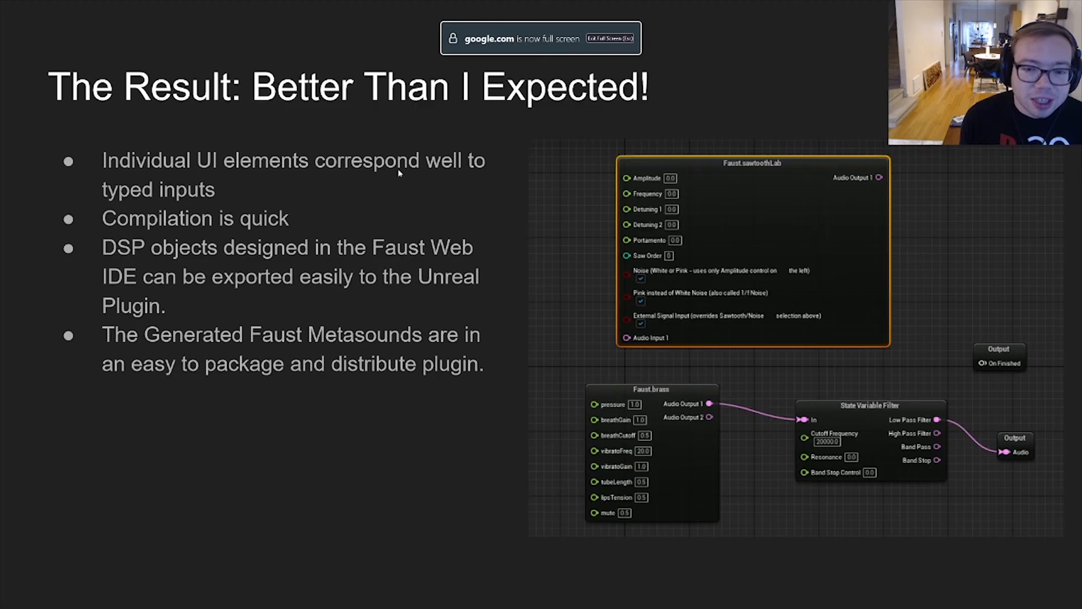